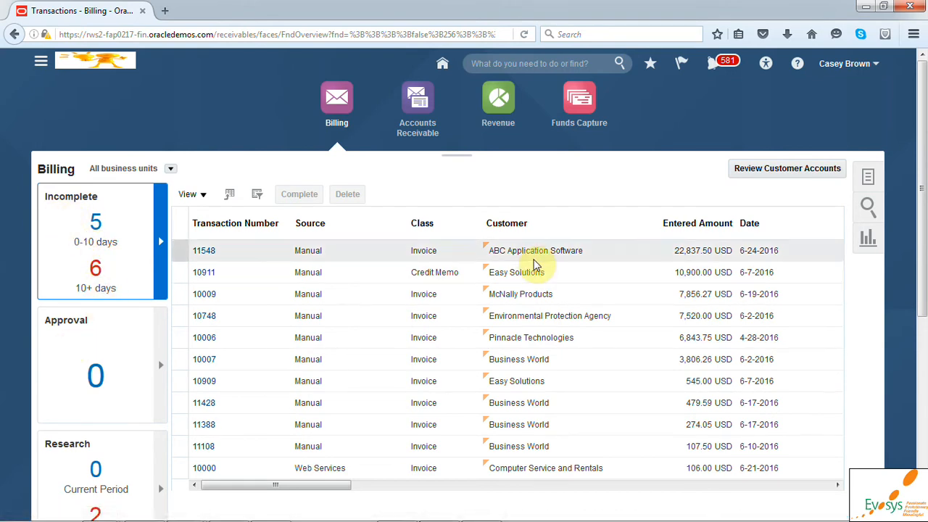
Start creating a new transaction from the Billing work area's transaction tasks.
drag(918, 169, 920, 283)
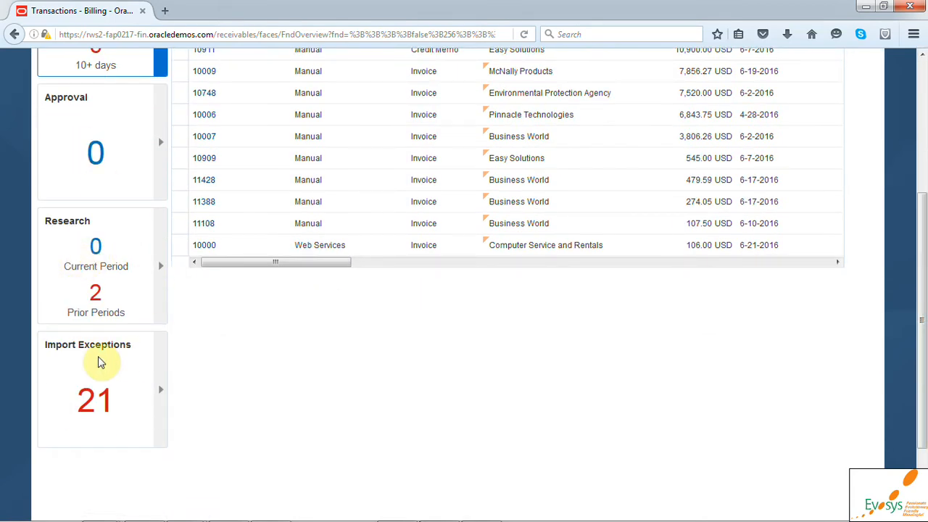
drag(922, 273, 916, 180)
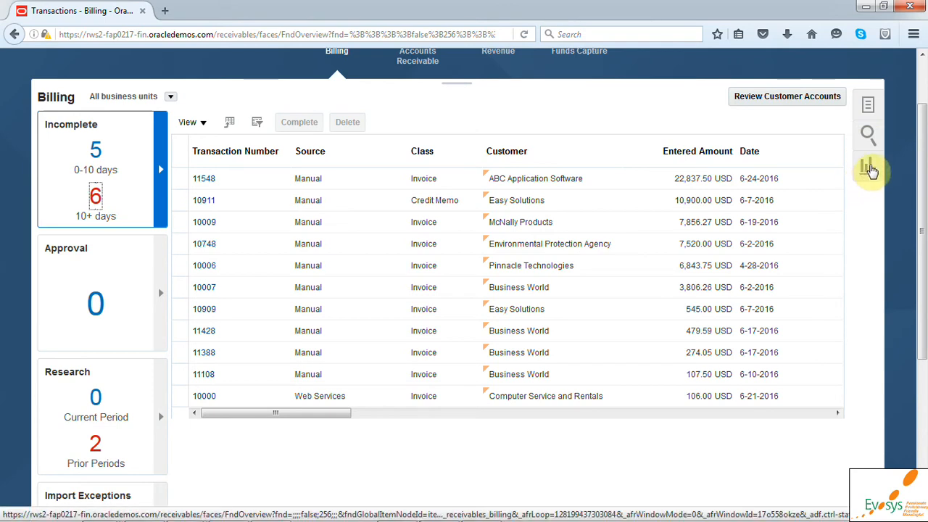
click(870, 105)
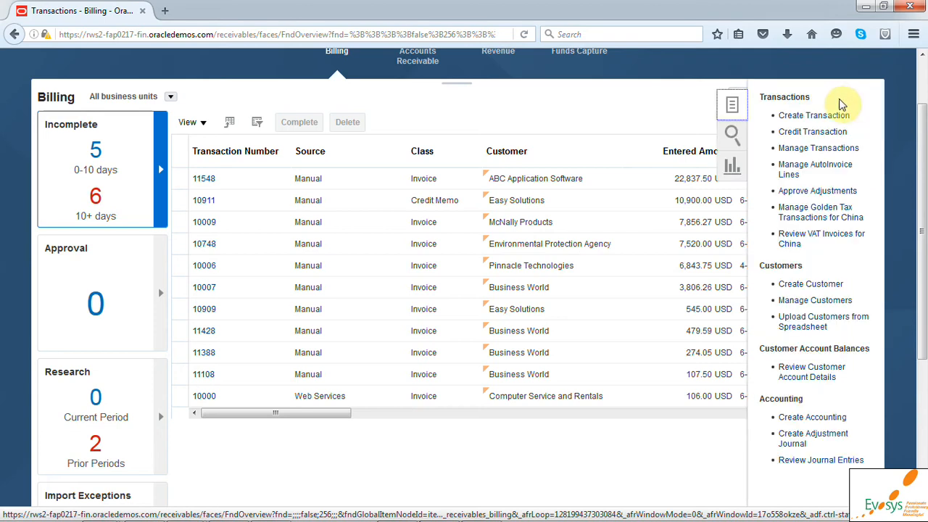
click(833, 125)
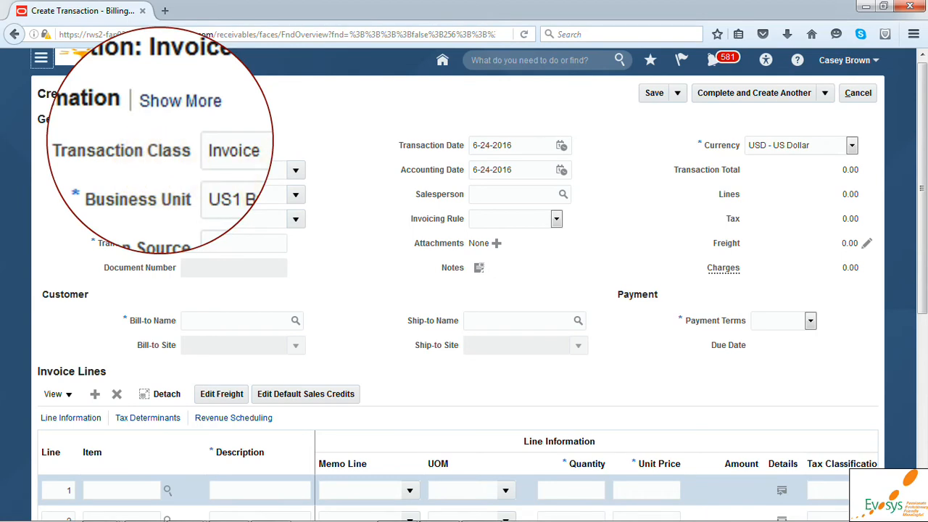
click(245, 145)
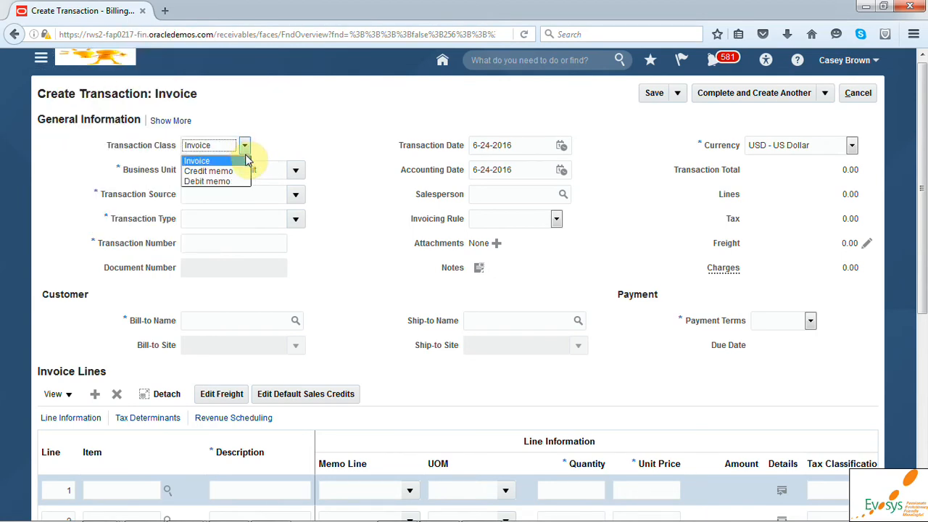
click(215, 180)
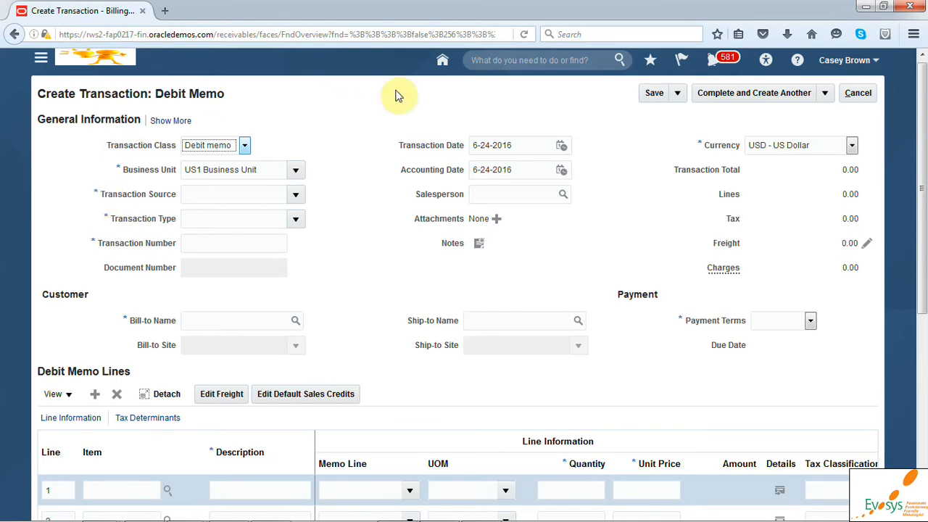
click(245, 145)
click(217, 160)
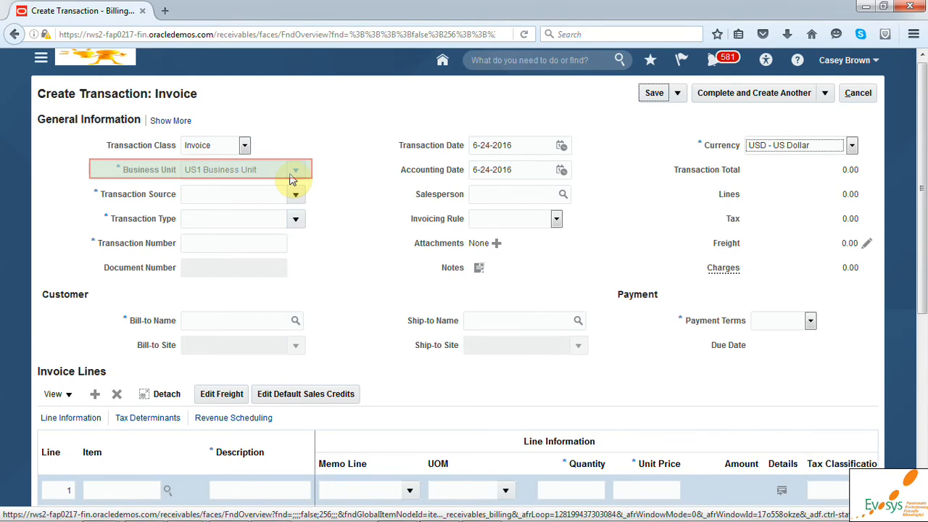
Set the invoice's transaction source to Manual and its transaction type to Invoice.
click(220, 193)
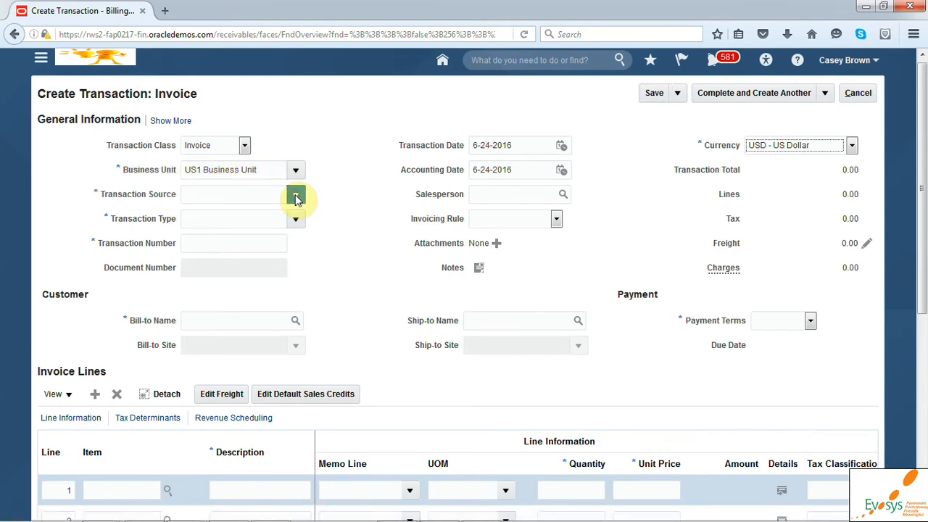
click(296, 196)
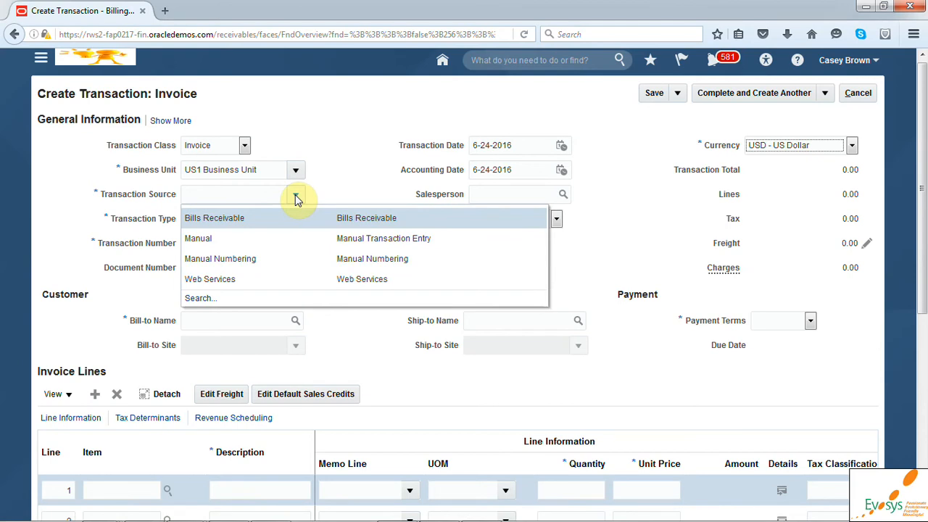
click(301, 245)
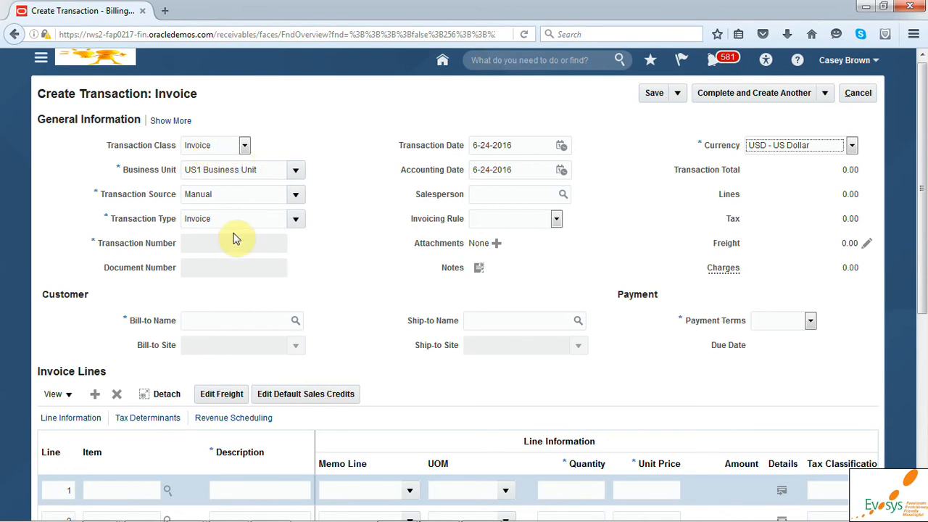
click(296, 220)
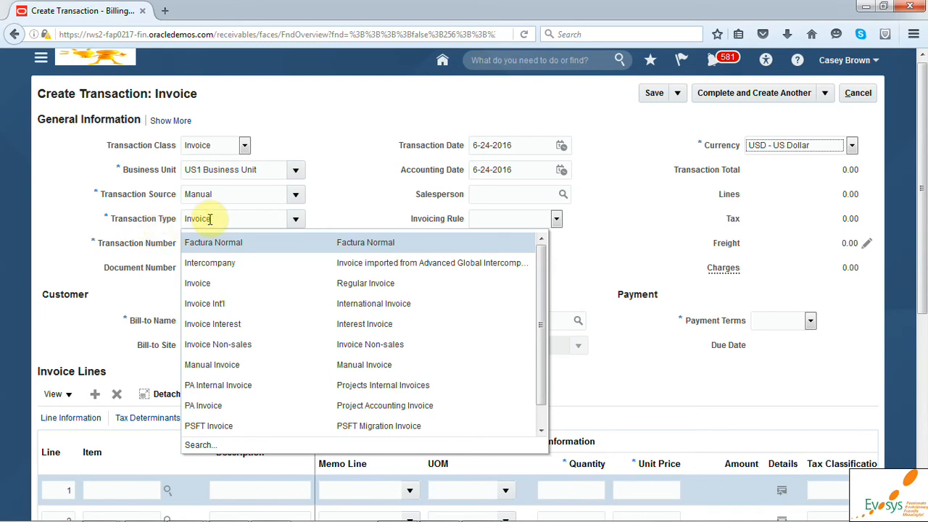
click(210, 284)
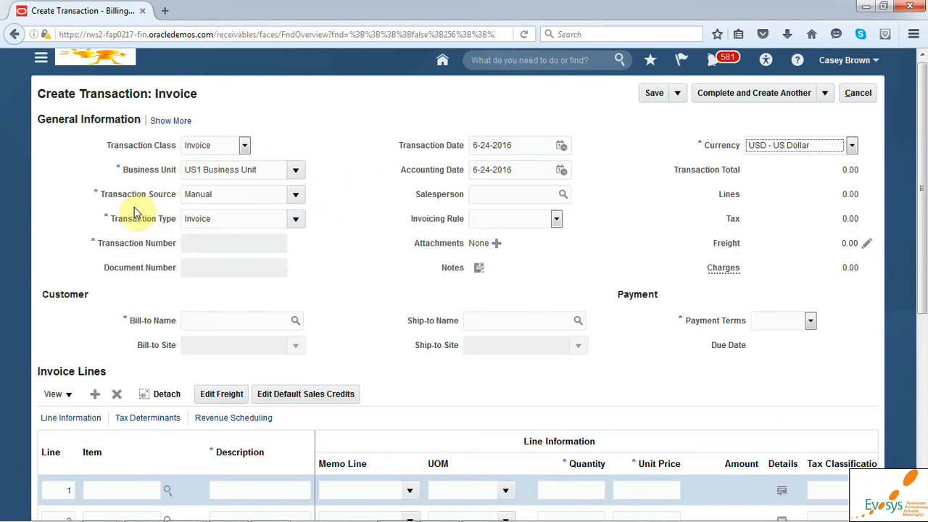
drag(123, 223, 172, 227)
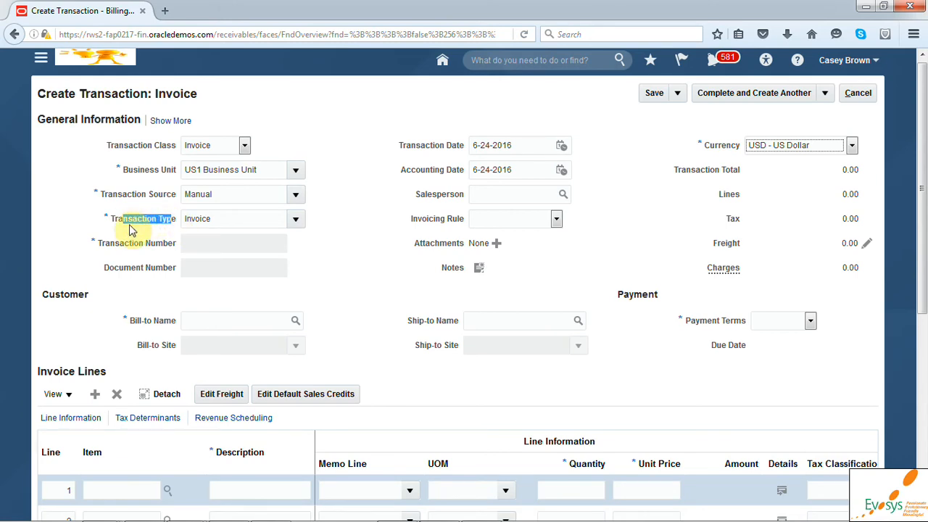
drag(130, 229, 164, 221)
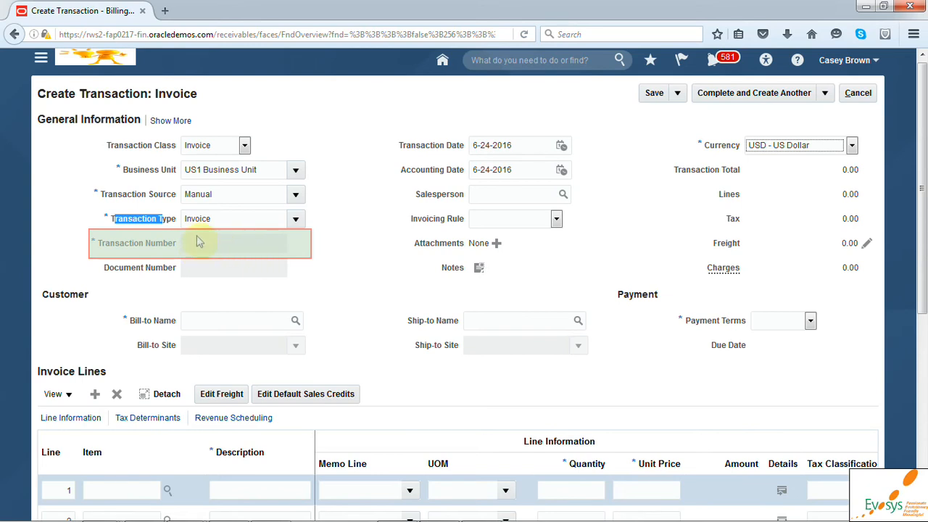
drag(129, 245, 203, 252)
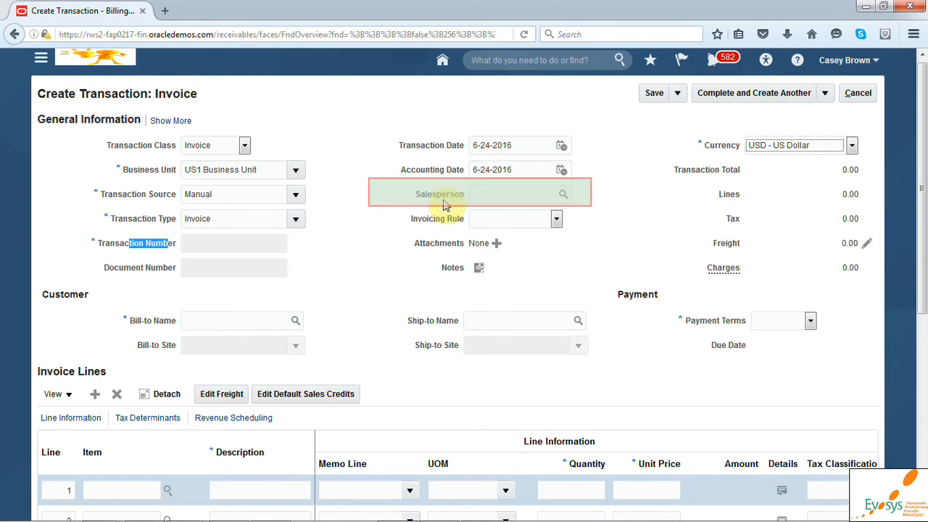
Enter the salesperson's full name in the invoice's general information.
click(486, 193)
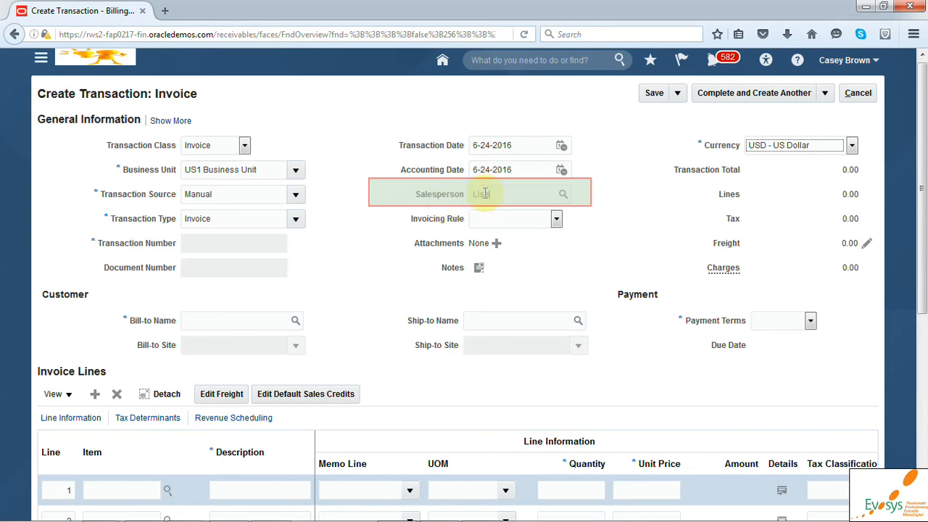
text(Lisa Jones)
key(Tab)
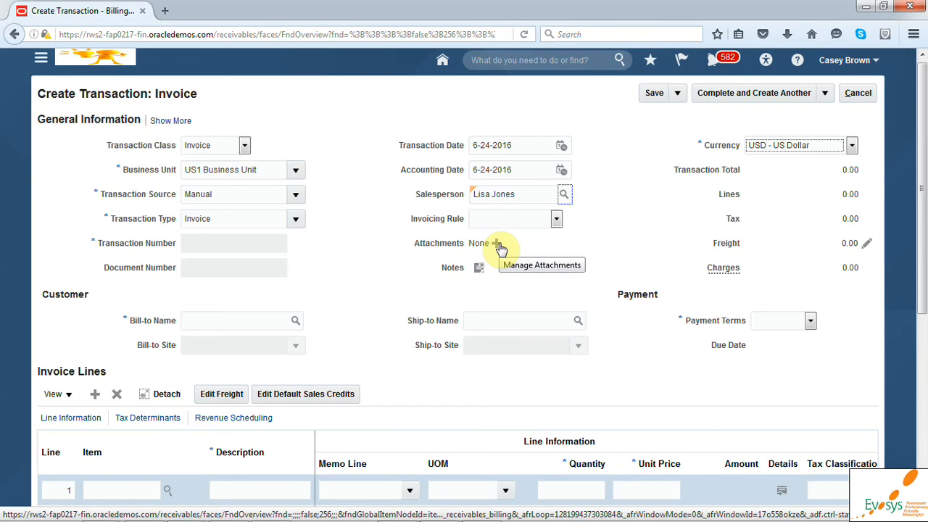
Attach the PDF file from the Downloads folder to the invoice with the description "Supporting Docs".
click(496, 243)
click(288, 288)
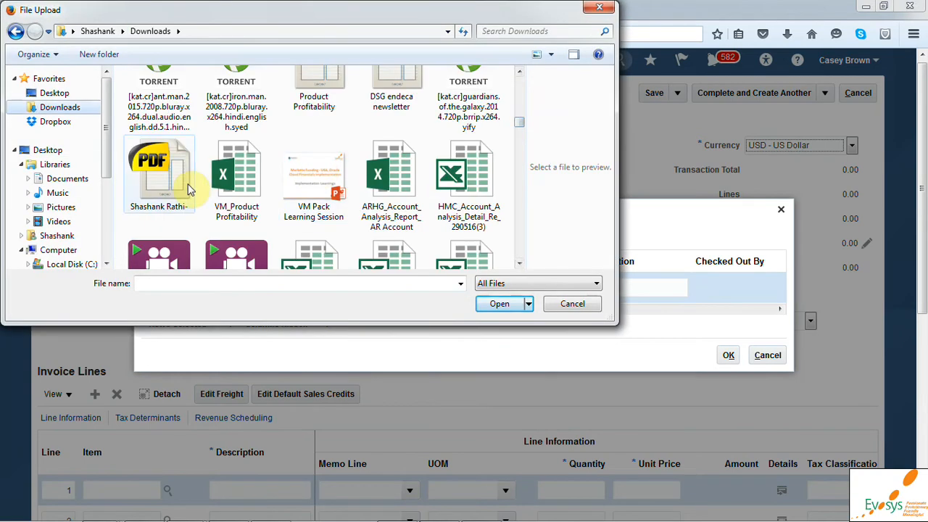
click(183, 183)
double_click(182, 180)
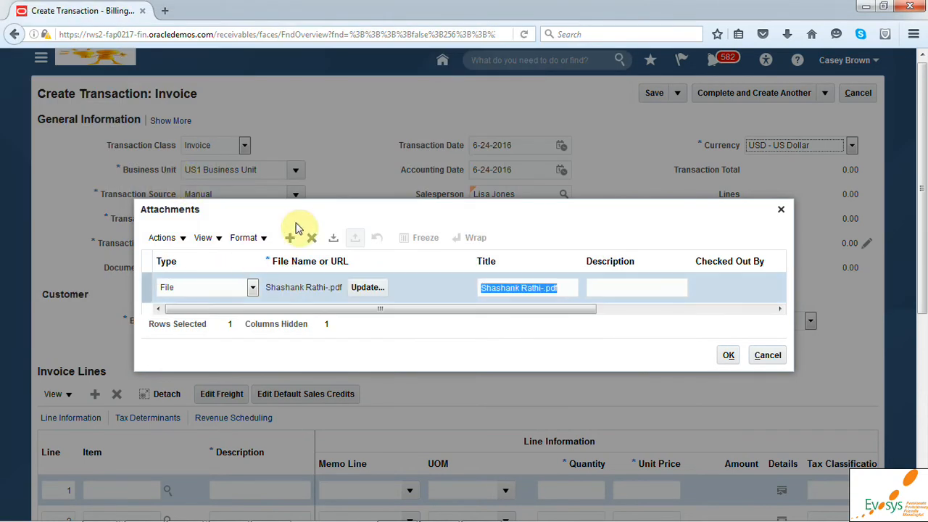
click(614, 290)
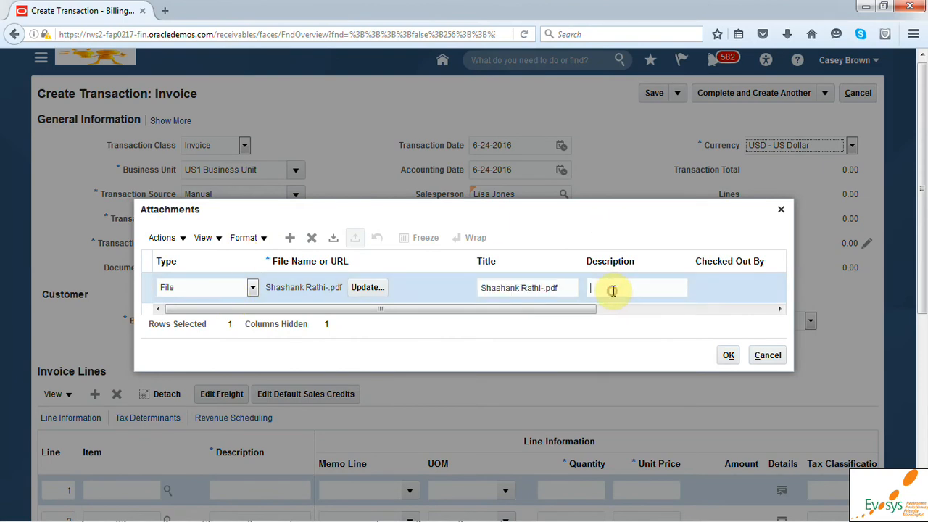
text(Supporting Docs)
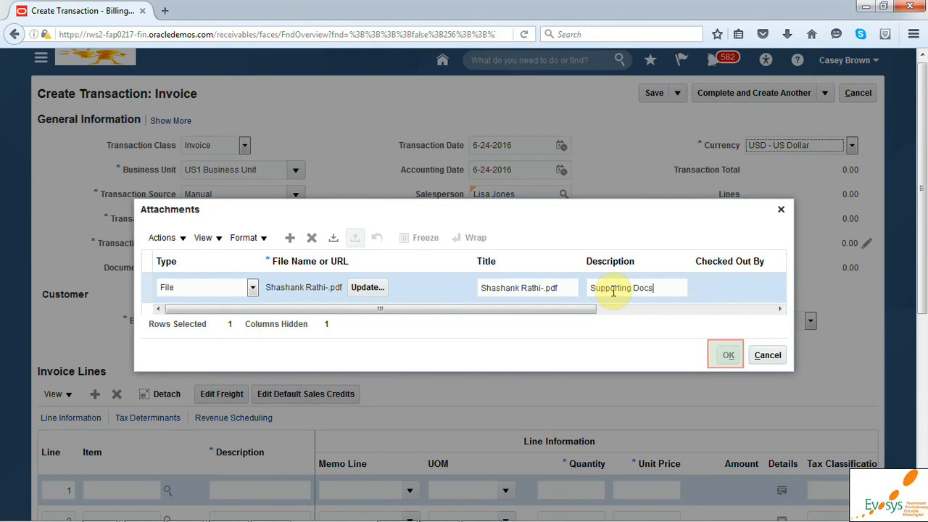
click(727, 356)
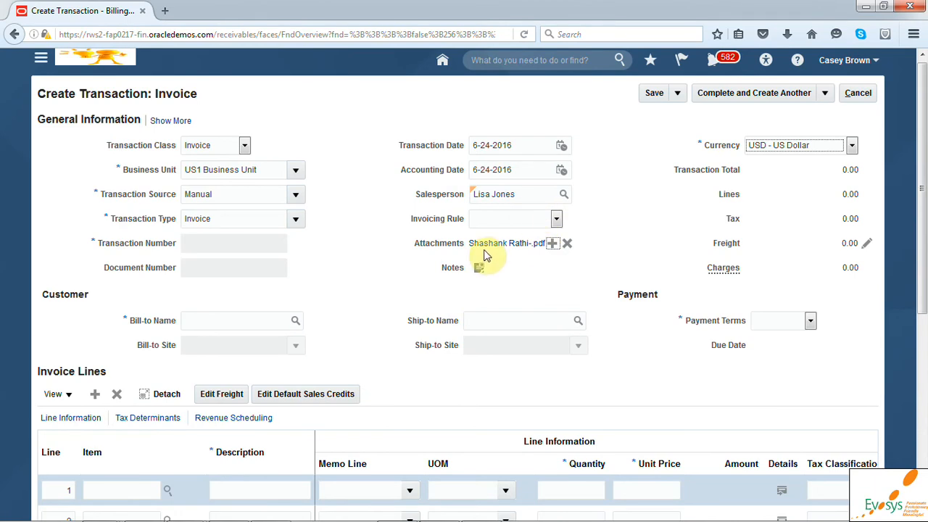
click(496, 250)
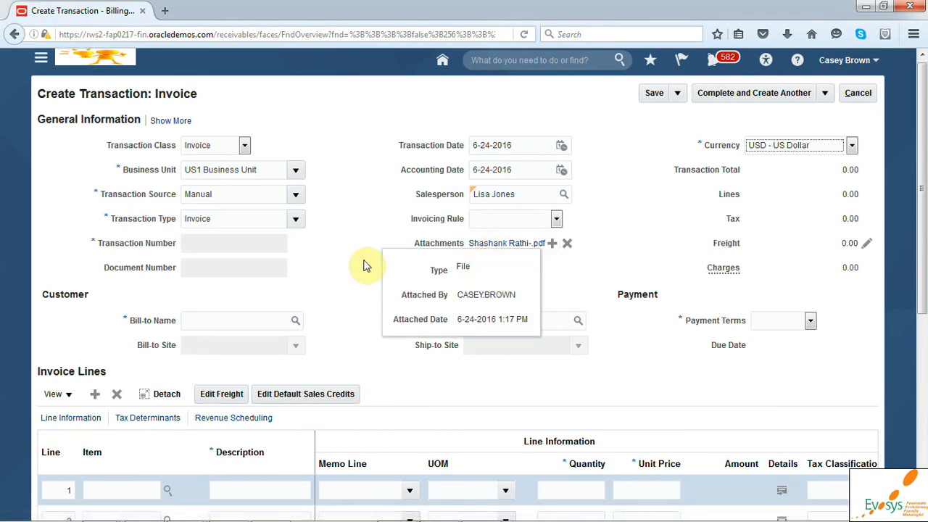
Add a Maintain note to the invoice reading "Demo Invoice- for demonstration purposes only".
click(480, 269)
click(191, 282)
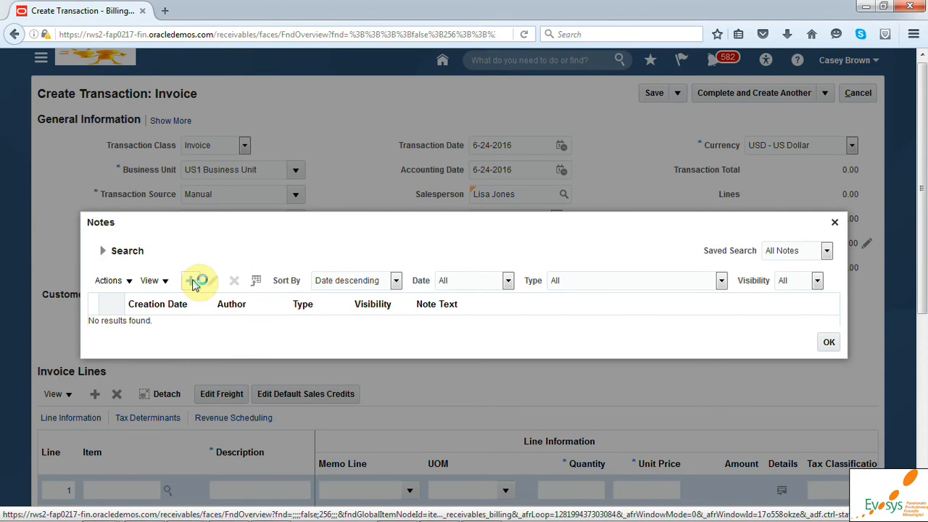
click(398, 312)
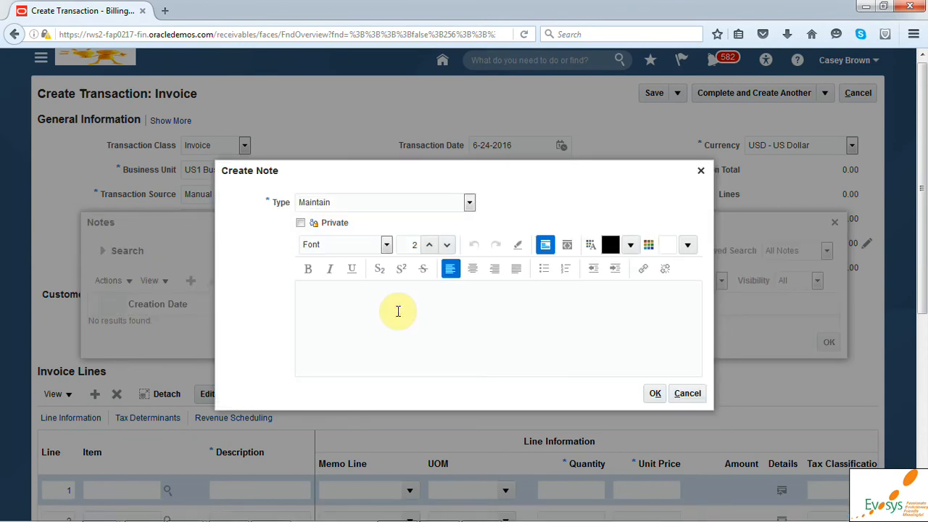
text(Demo)
key(BackSpace)
key(BackSpace)
key(BackSpace)
text(emmo Invoice for demonstration put)
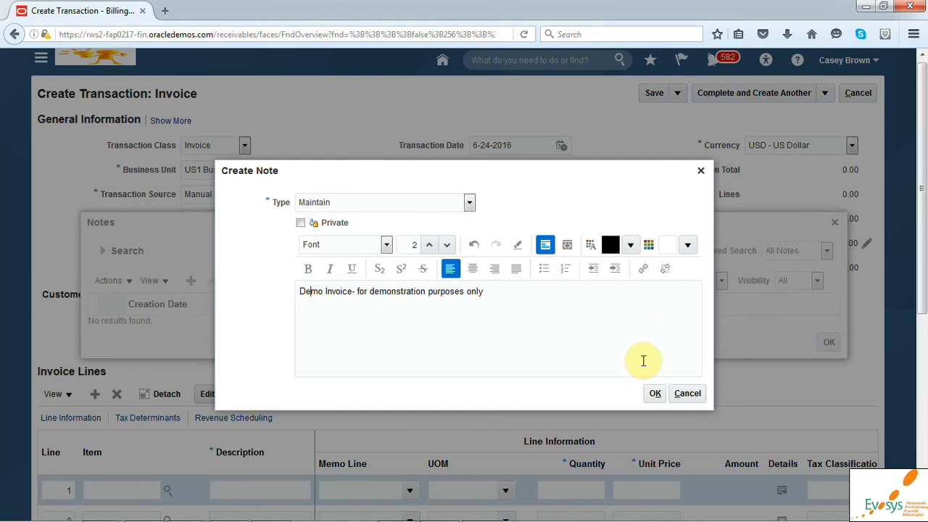
click(656, 397)
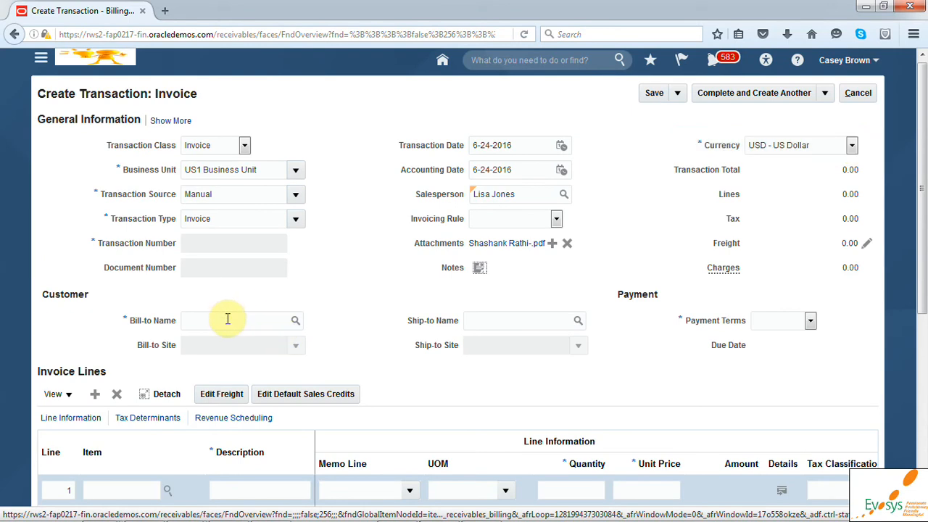
Set the bill-to customer to ABC Application Software.
text(BC Ap)
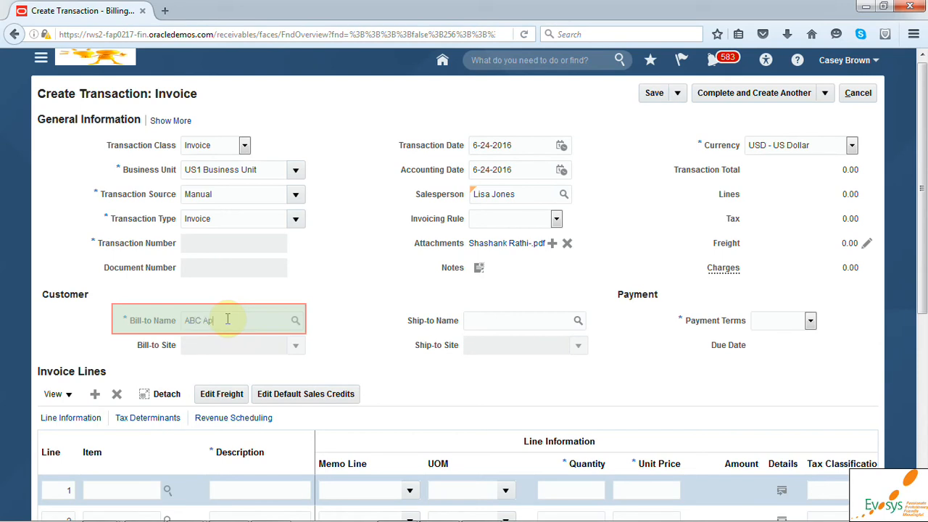
key(Tab)
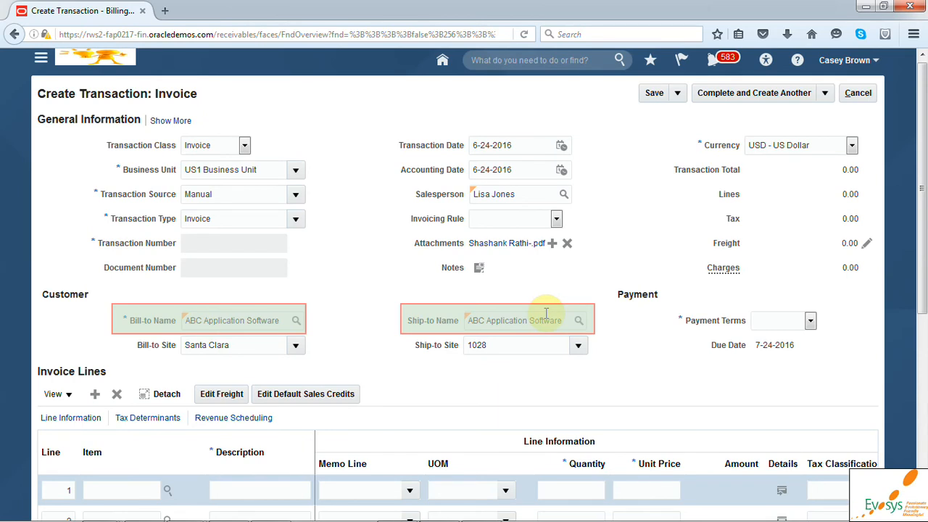
drag(526, 321, 488, 320)
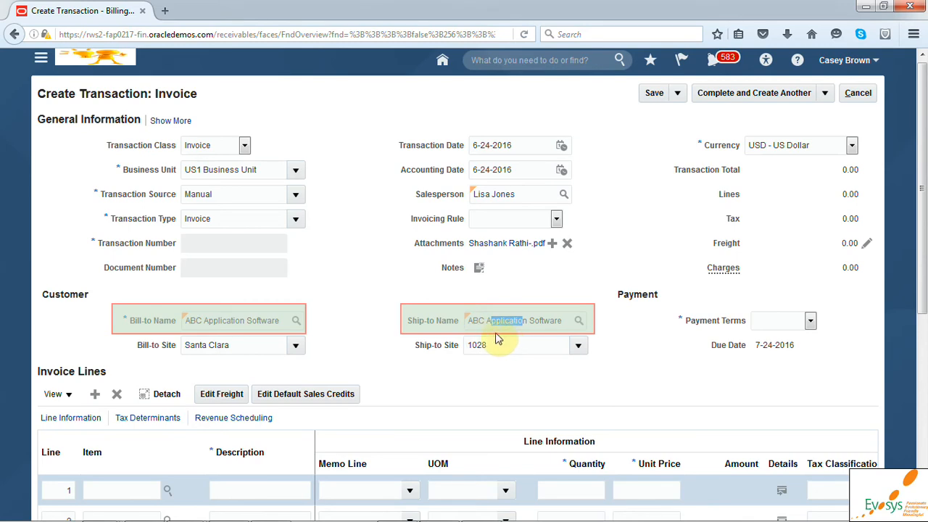
Set the invoice's payment terms to 30 Net.
click(791, 325)
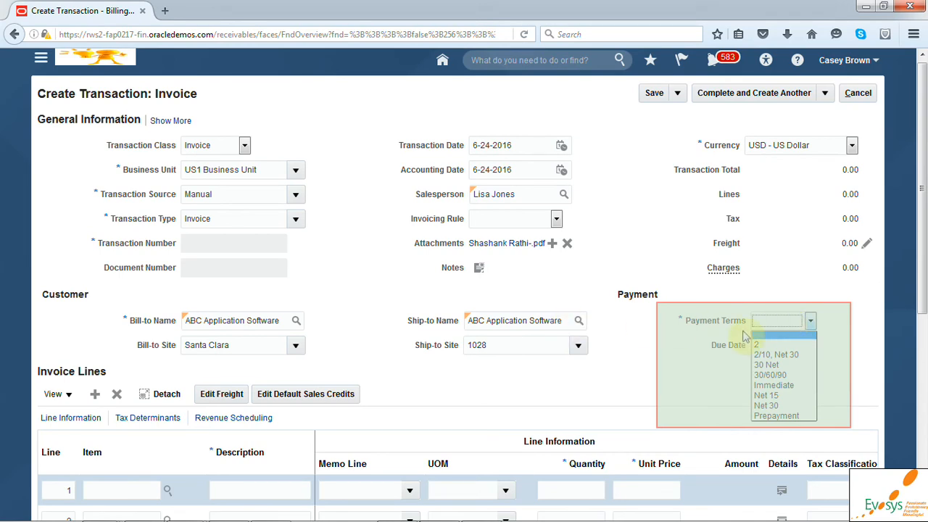
click(770, 366)
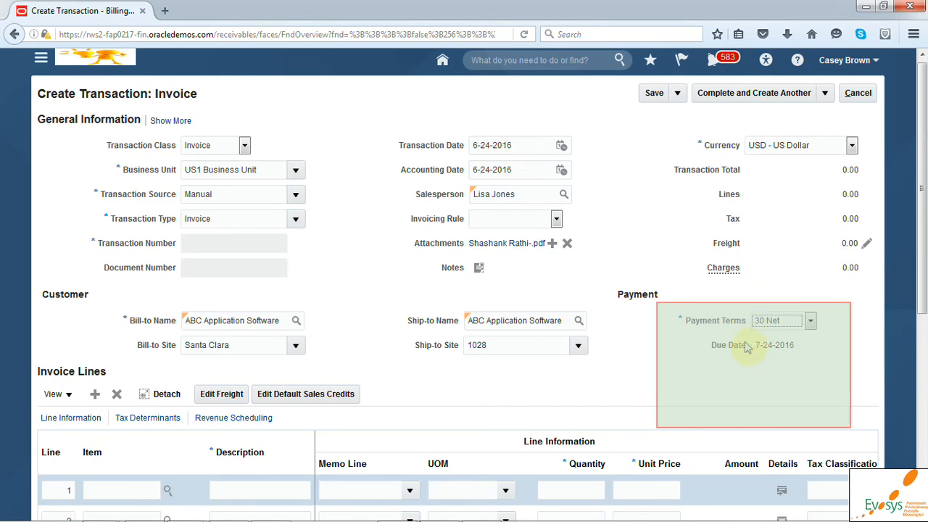
drag(756, 346, 797, 351)
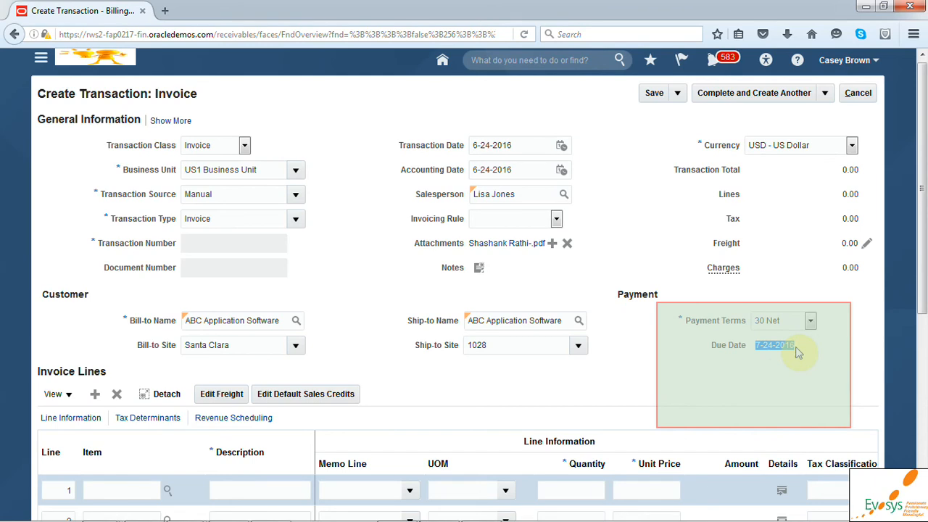
Enter item A001 on the first invoice line.
scroll(925, 221, down, 1)
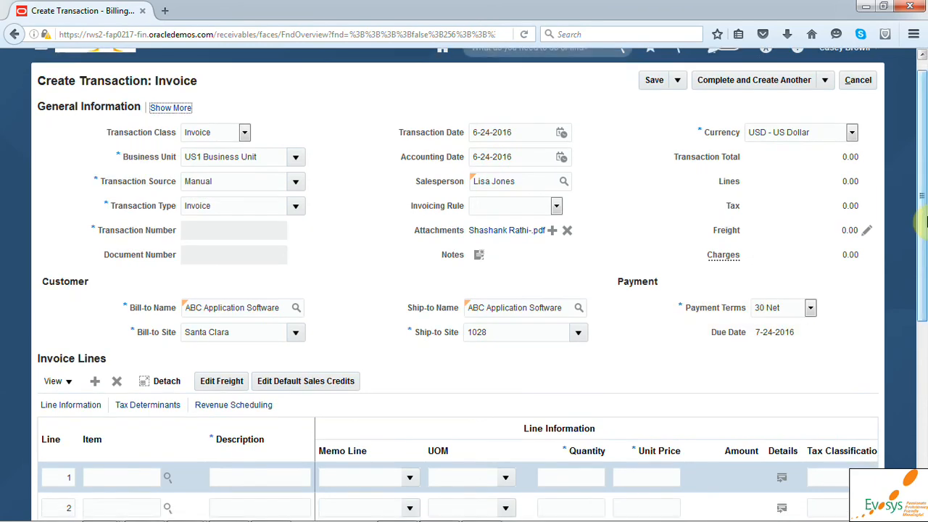
drag(922, 217, 915, 326)
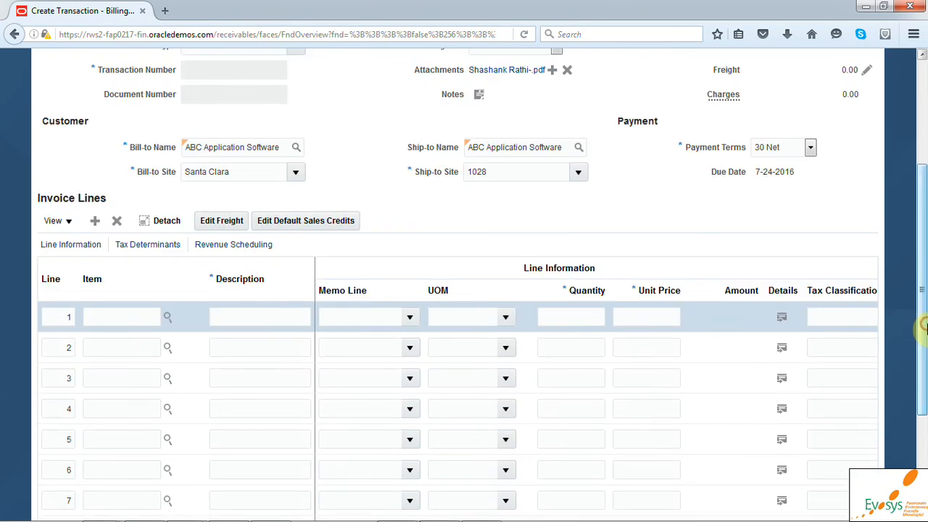
click(233, 315)
click(137, 314)
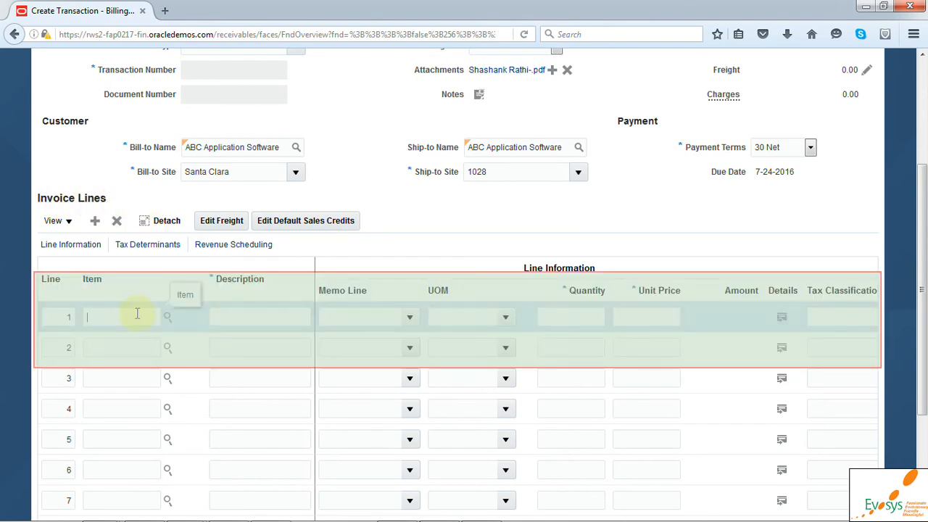
text(A001)
key(Tab)
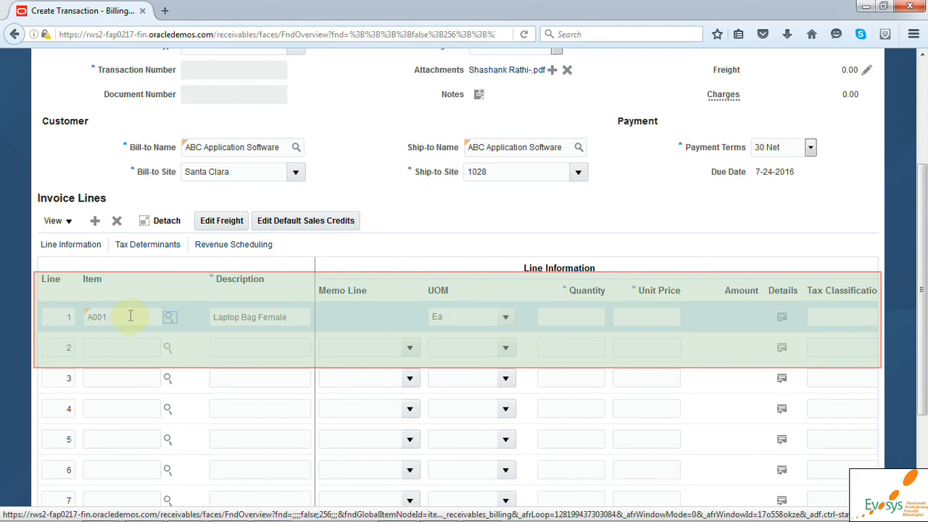
Set the Laptop Bag Female line's quantity to 100 and its unit price to 50.
drag(216, 317, 257, 319)
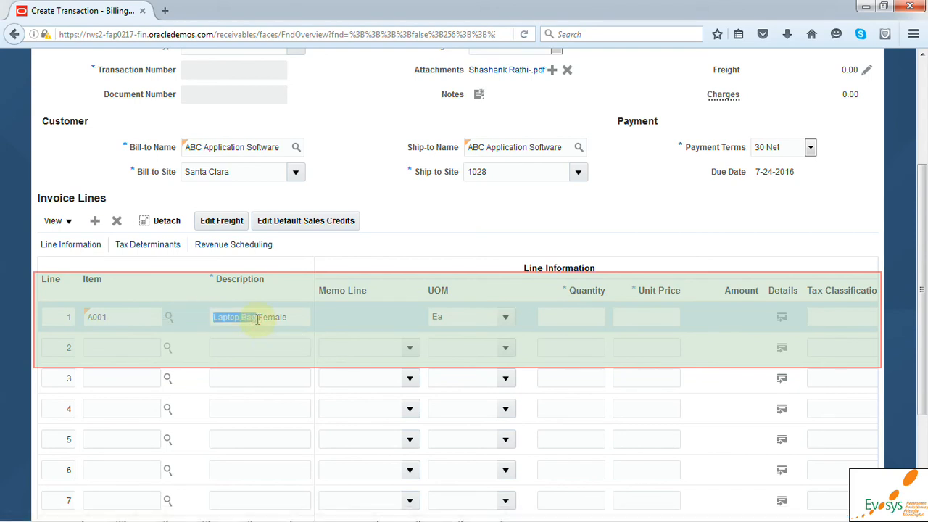
click(295, 317)
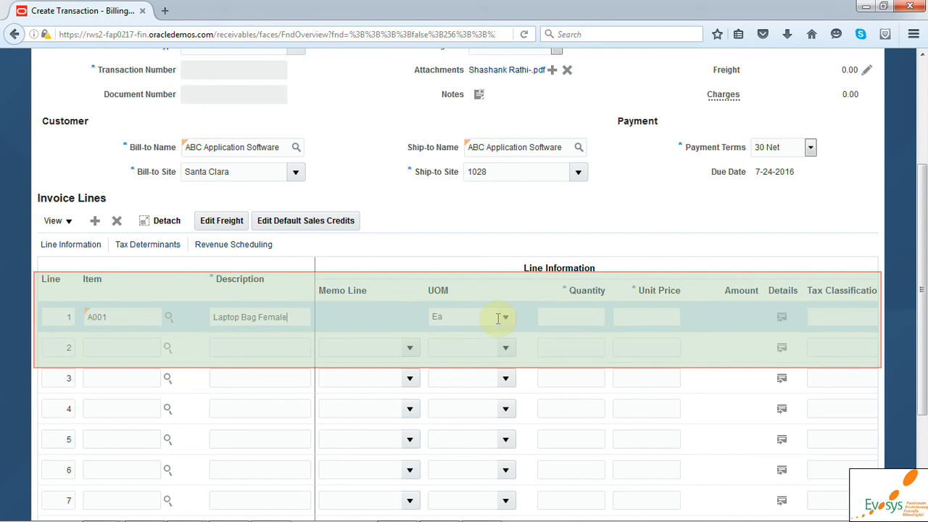
click(555, 317)
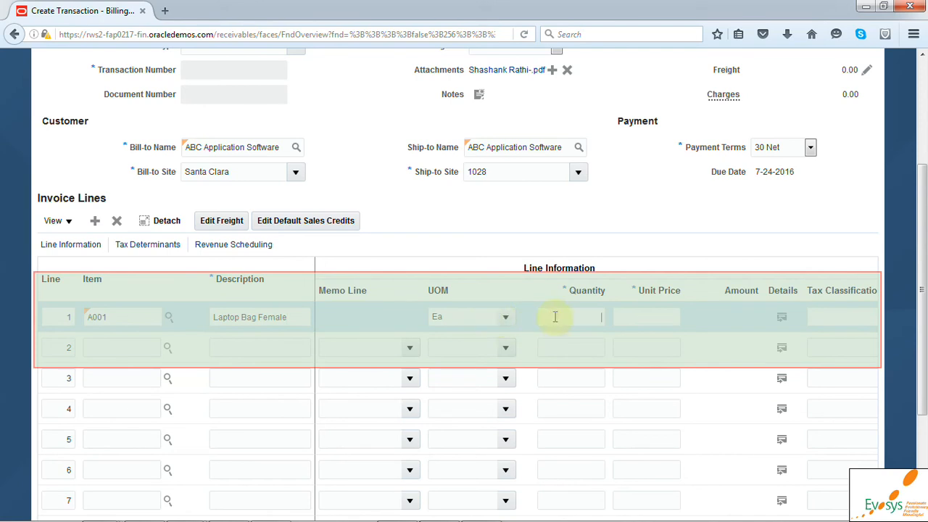
text(100)
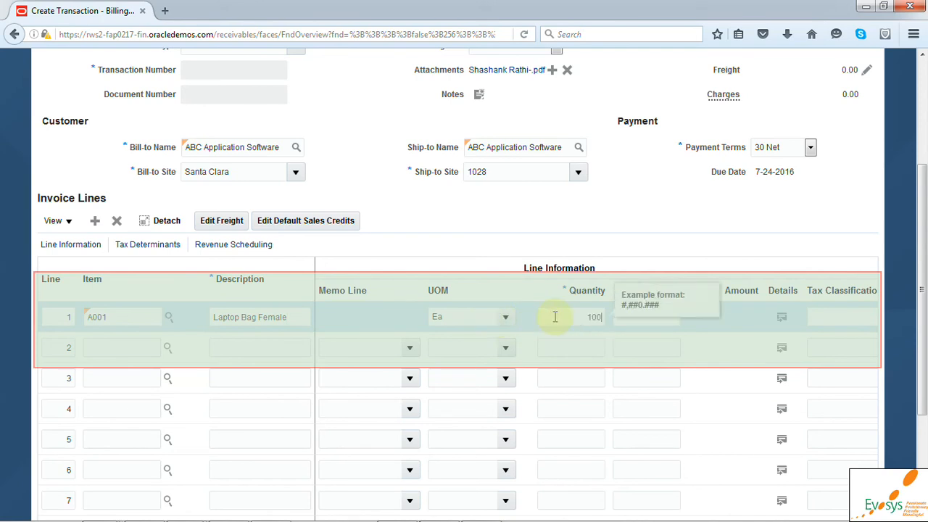
click(652, 320)
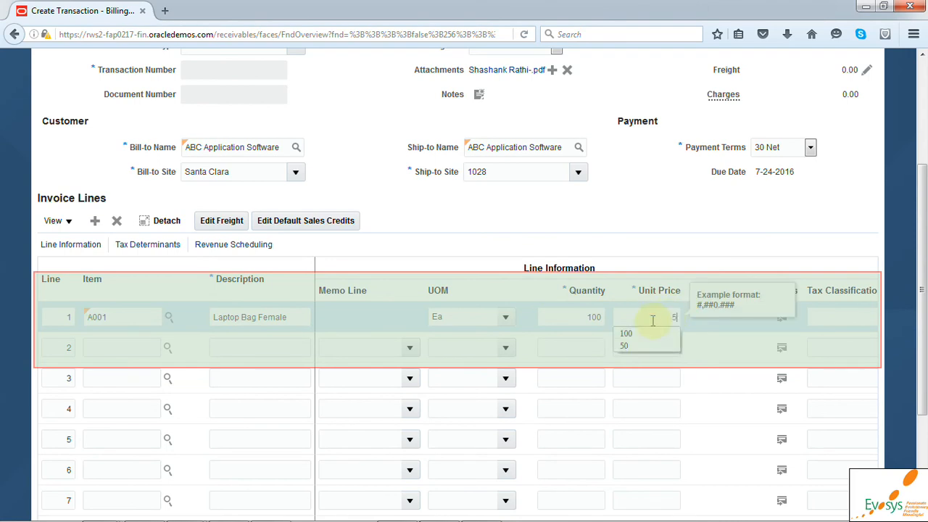
key(Tab)
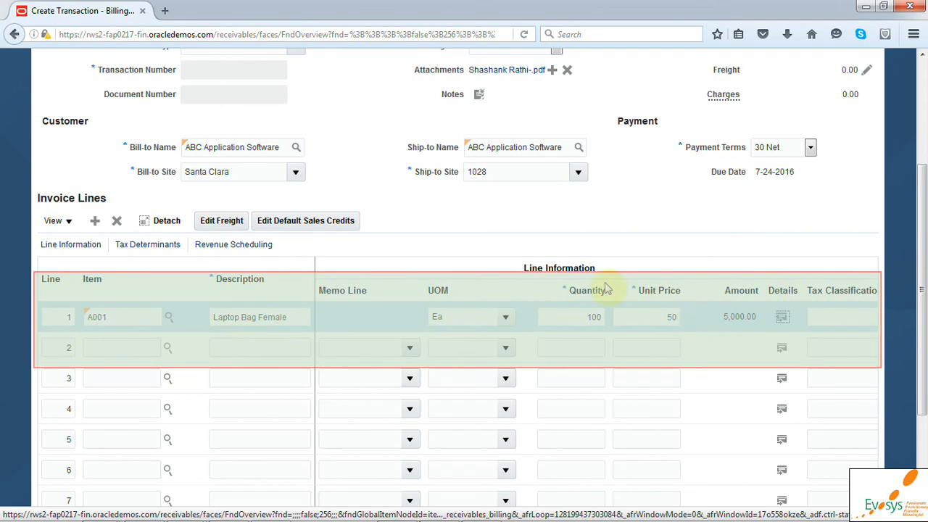
Look up items for the second invoice line and select A1000517, Dell Laptop.
click(102, 347)
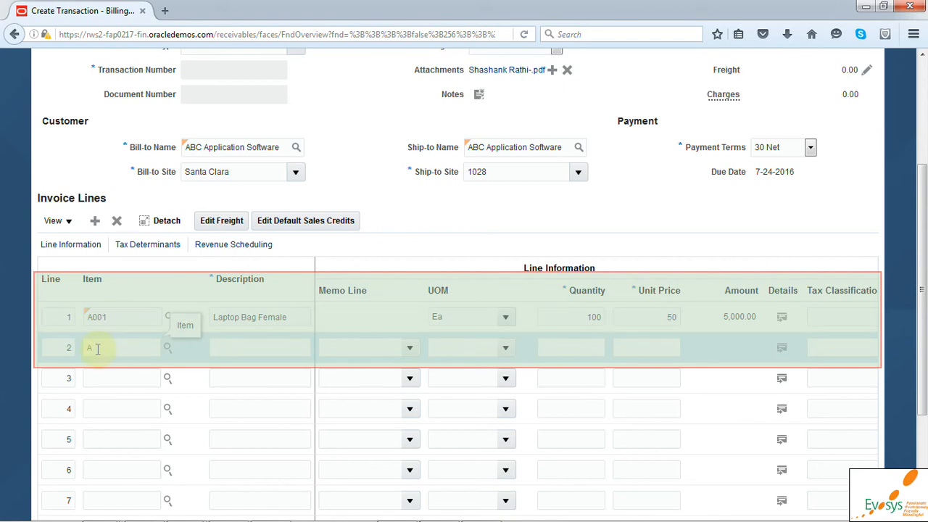
double_click(92, 349)
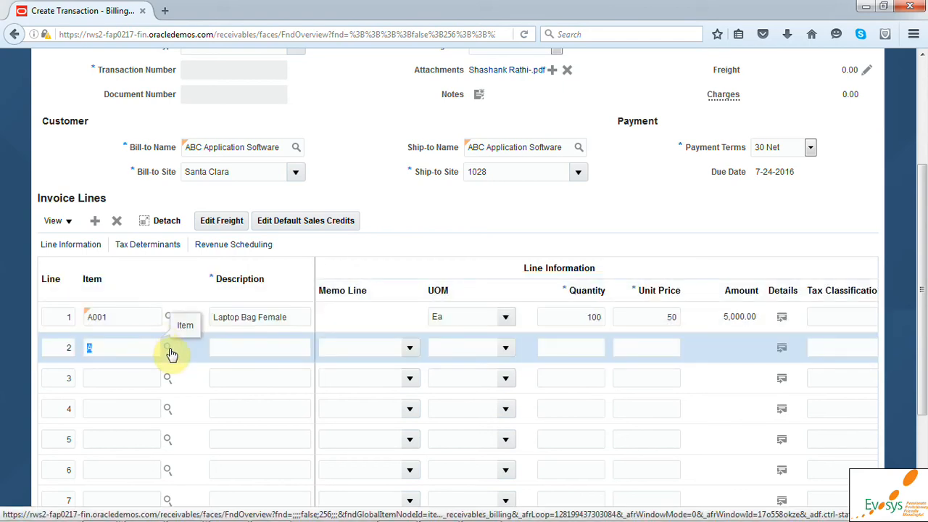
click(168, 348)
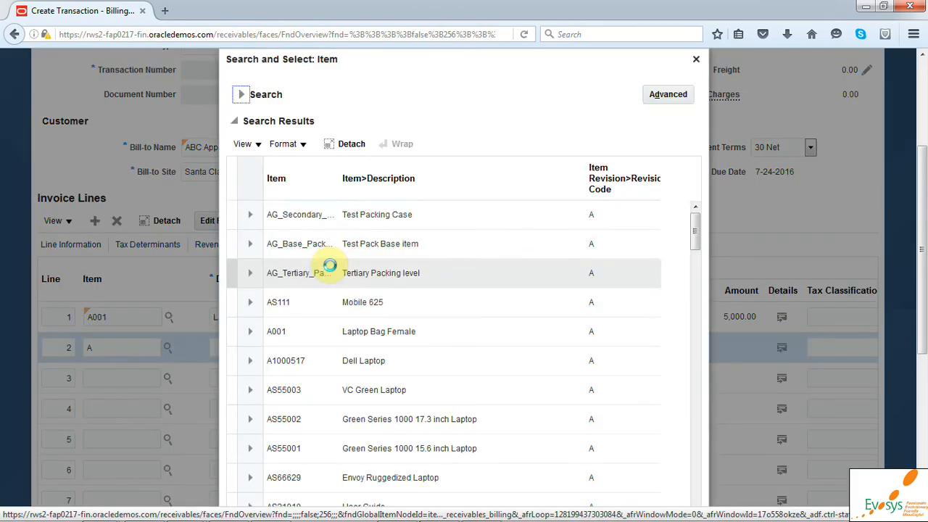
double_click(414, 361)
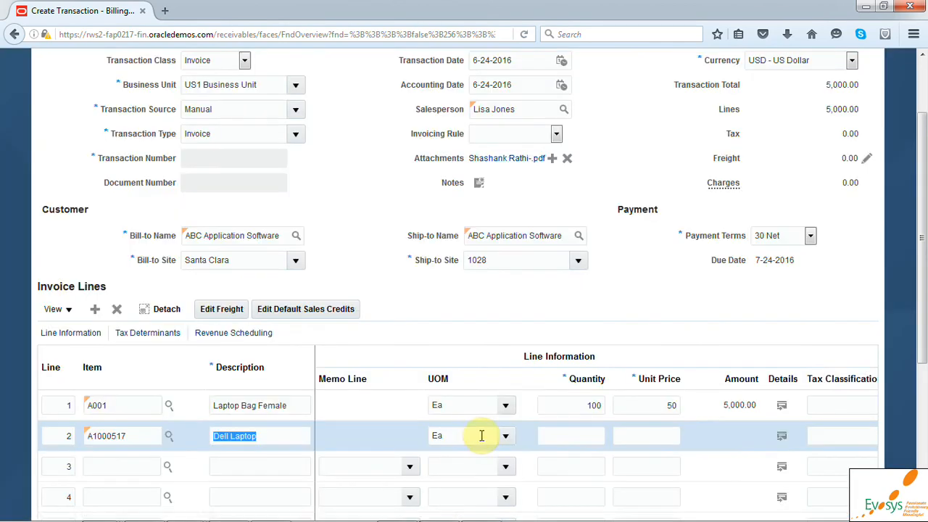
Set the Dell Laptop line's quantity to 100 and its unit price to 450.
click(575, 436)
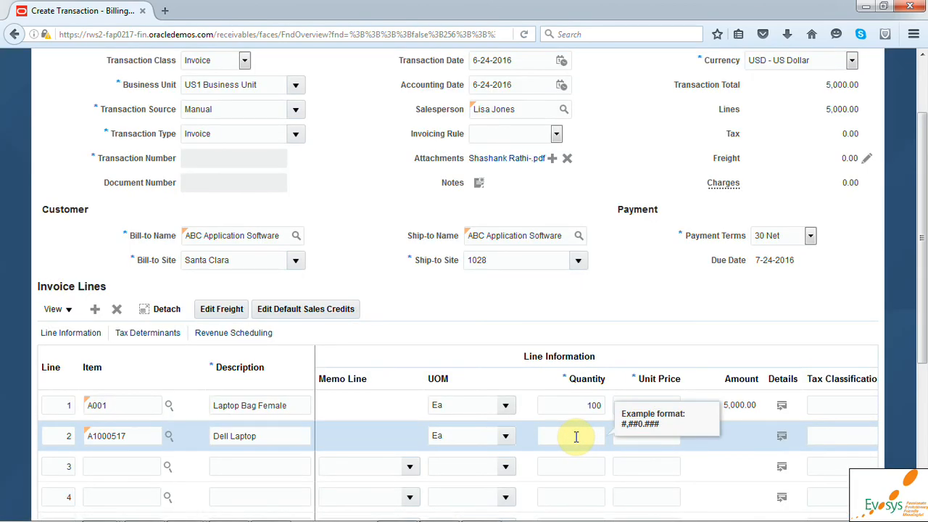
text(100)
click(649, 435)
text(450)
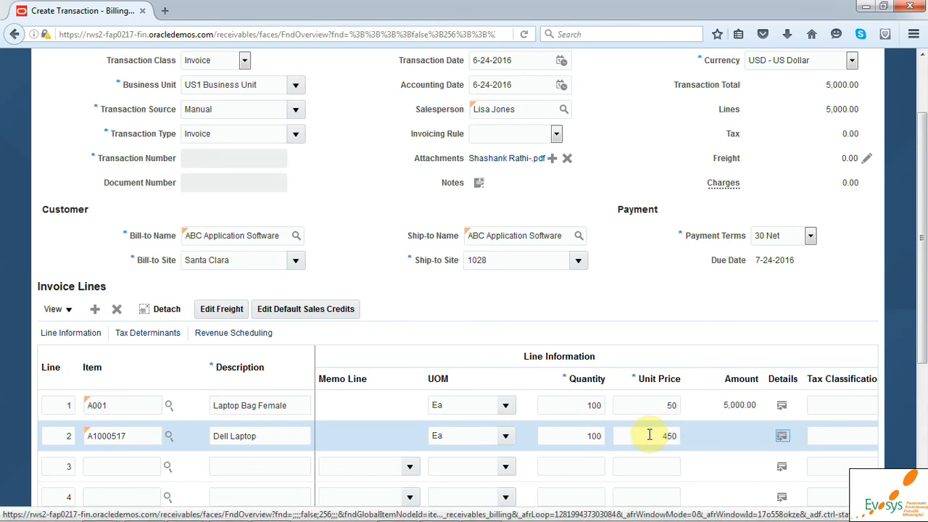
Choose the 1 Year Support memo line for the third invoice line.
click(244, 469)
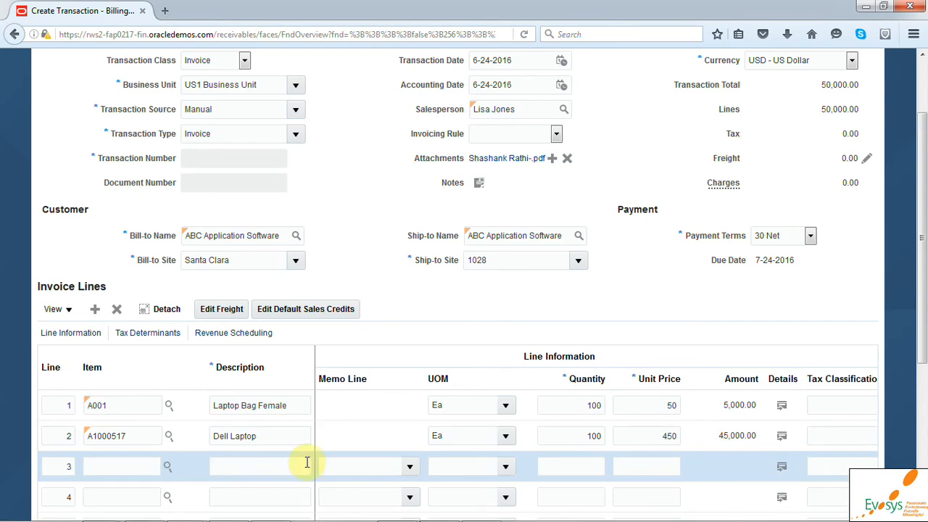
click(410, 468)
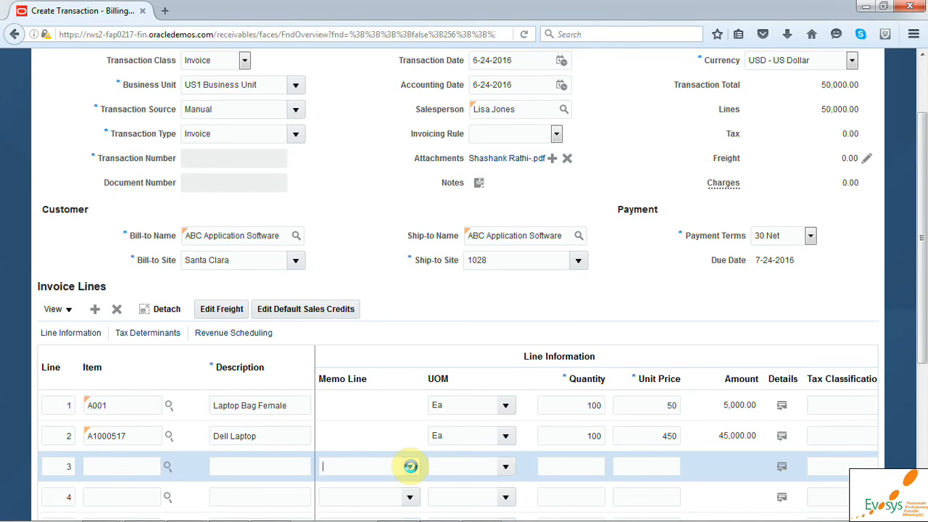
click(410, 468)
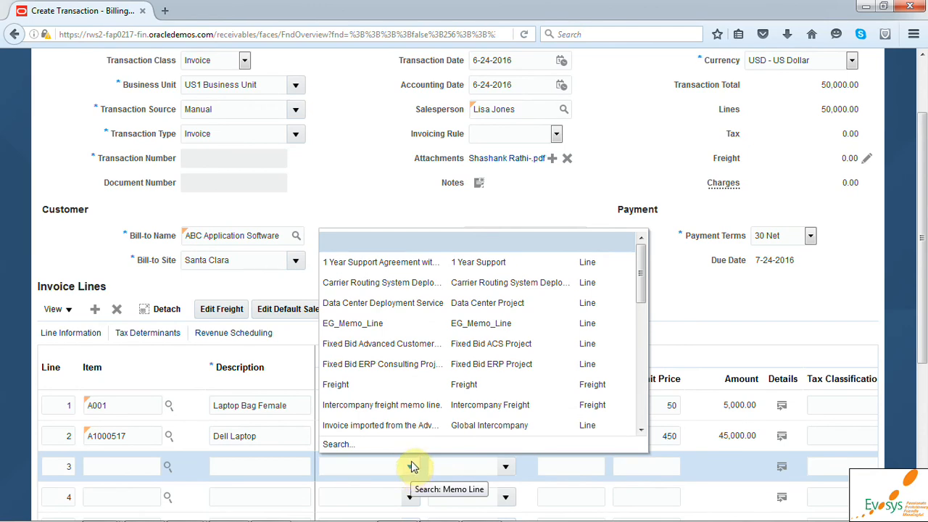
click(374, 265)
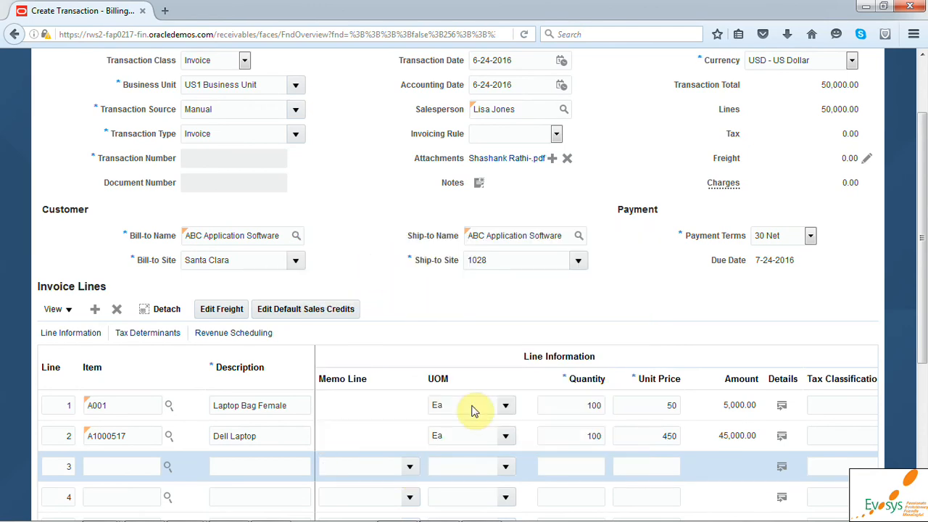
Save the invoice and complete it with the Complete and Review option.
drag(922, 336, 927, 280)
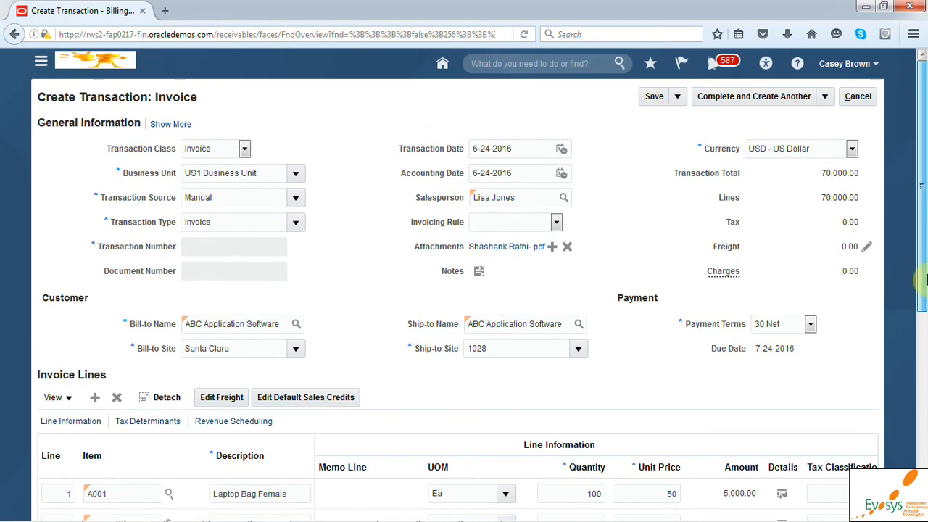
click(656, 98)
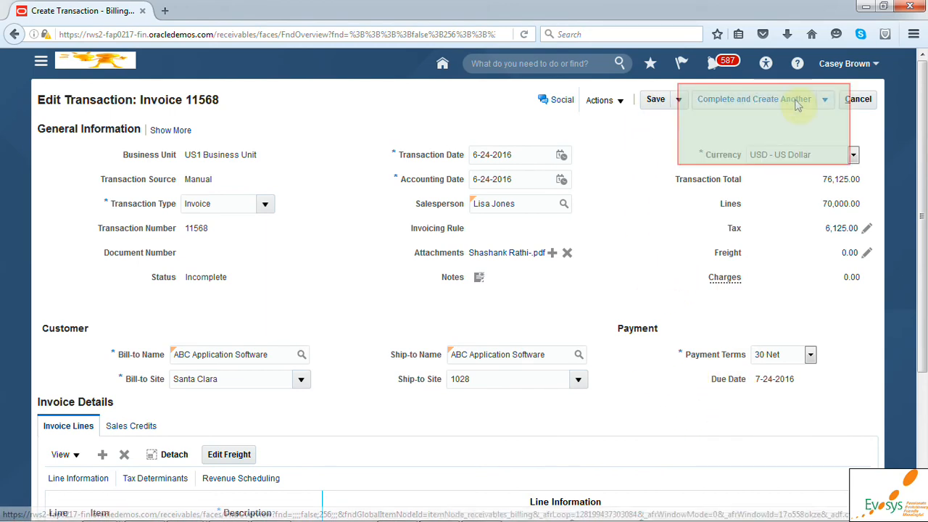
click(825, 102)
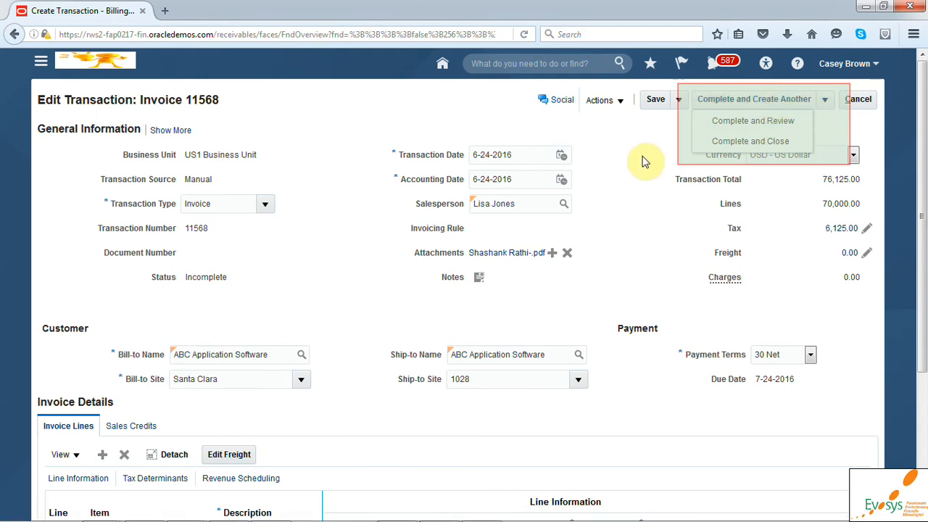
click(773, 121)
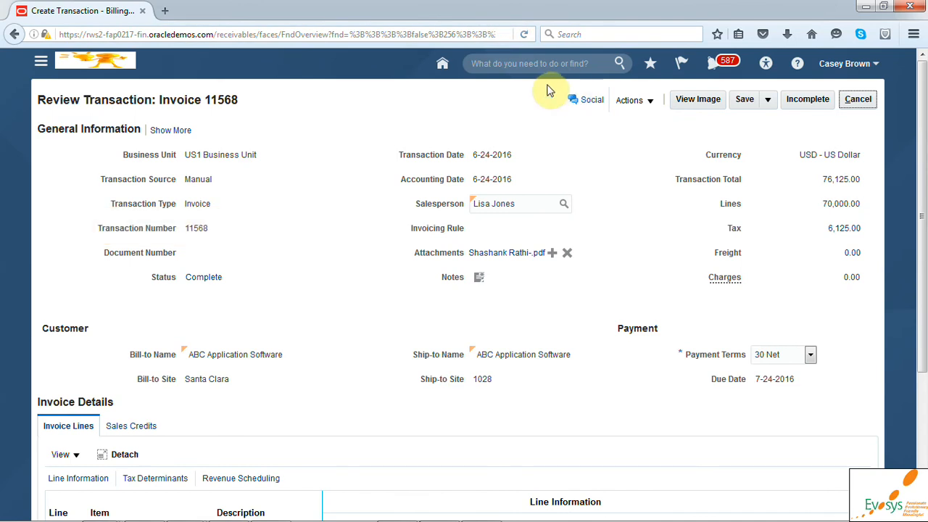
Change the completed invoice's payment terms to Net 15 and check the due date.
click(650, 103)
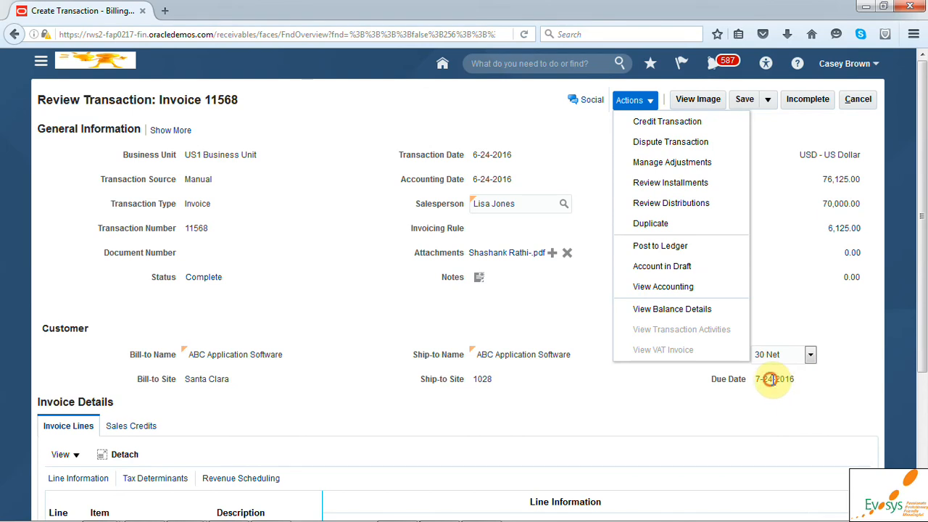
drag(774, 379, 786, 379)
click(777, 320)
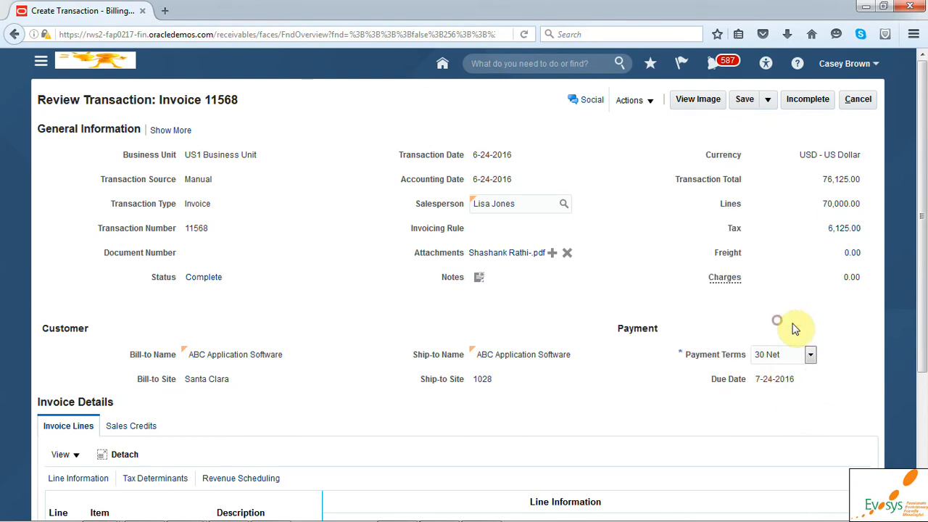
click(810, 355)
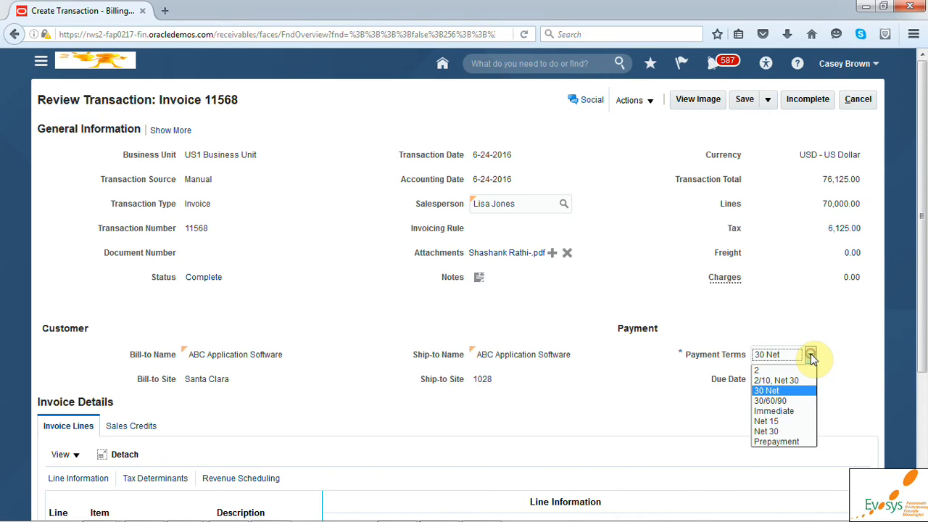
click(805, 421)
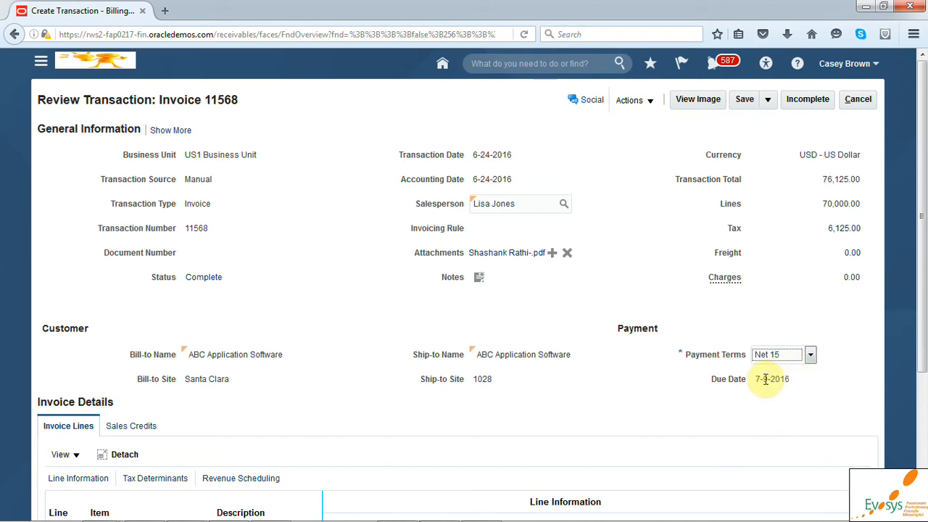
drag(766, 378, 812, 360)
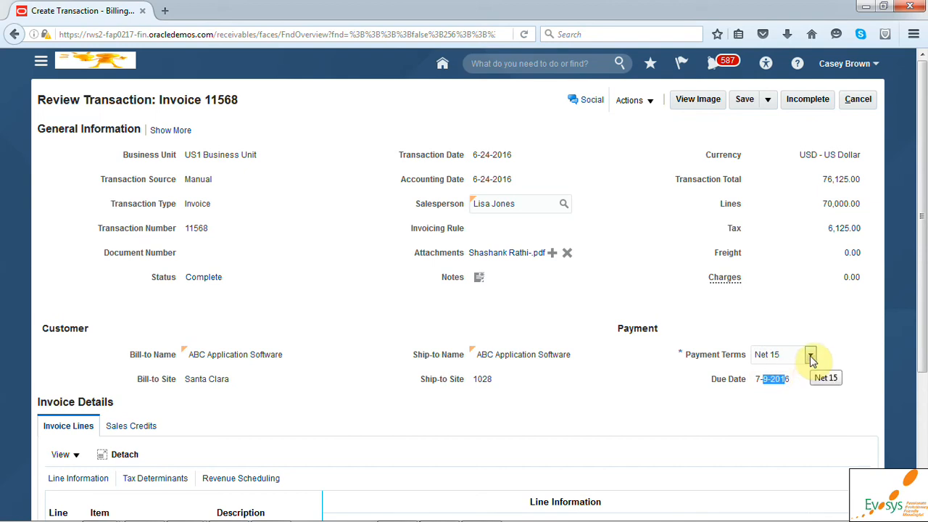
Review the invoice's installments, set the installment's due date to 7-31-2016 and save the change.
click(651, 107)
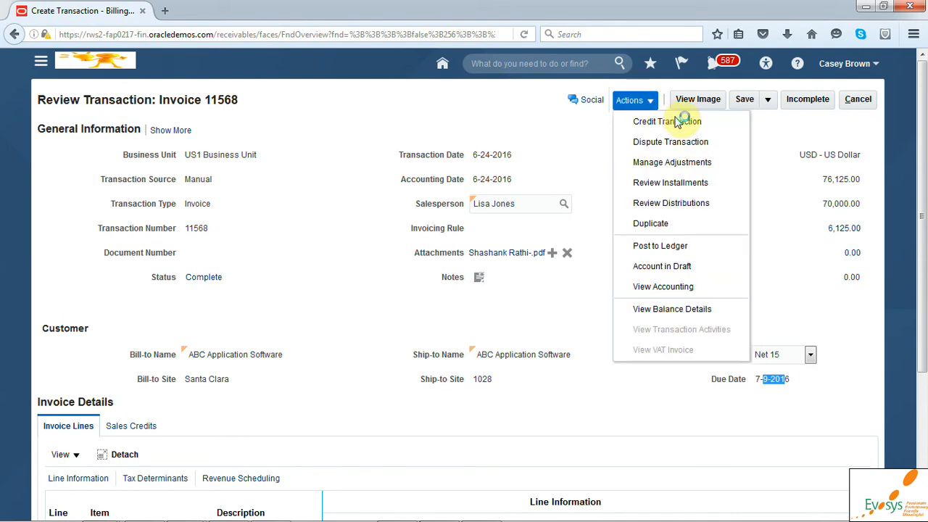
click(687, 186)
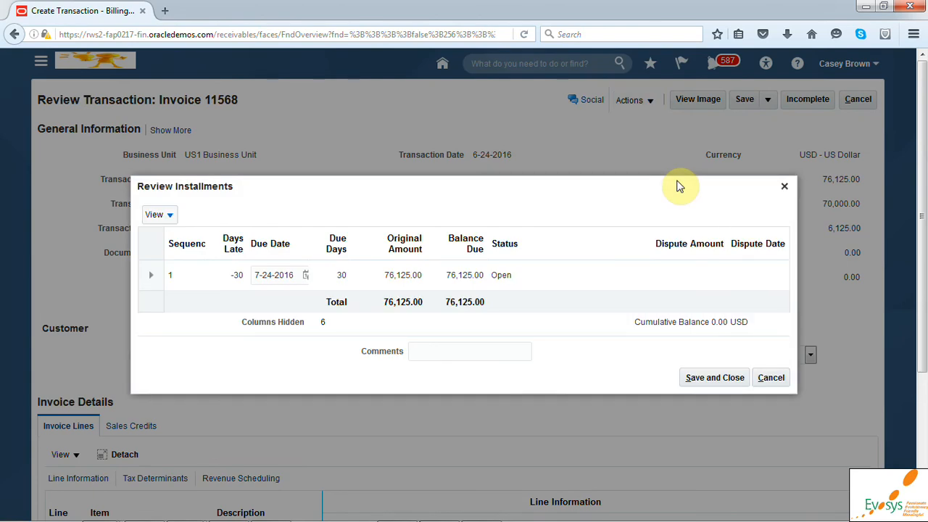
click(305, 275)
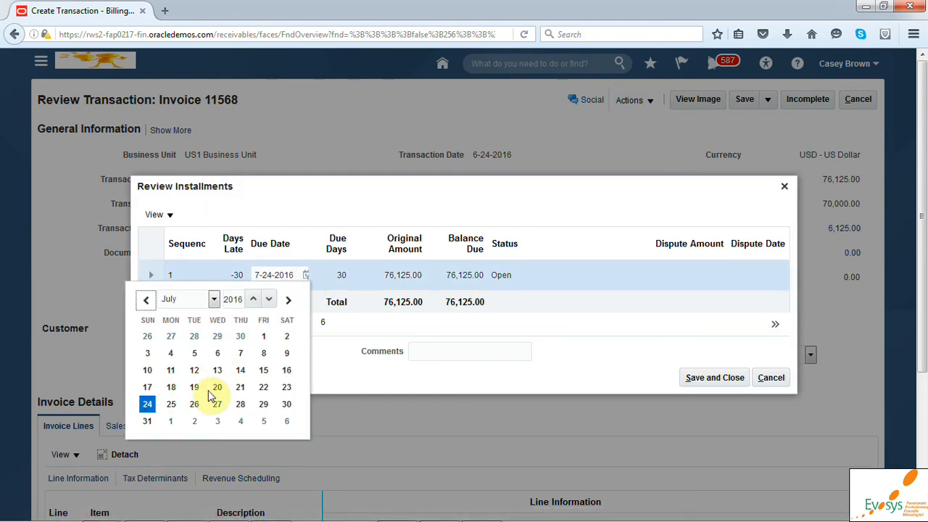
click(147, 422)
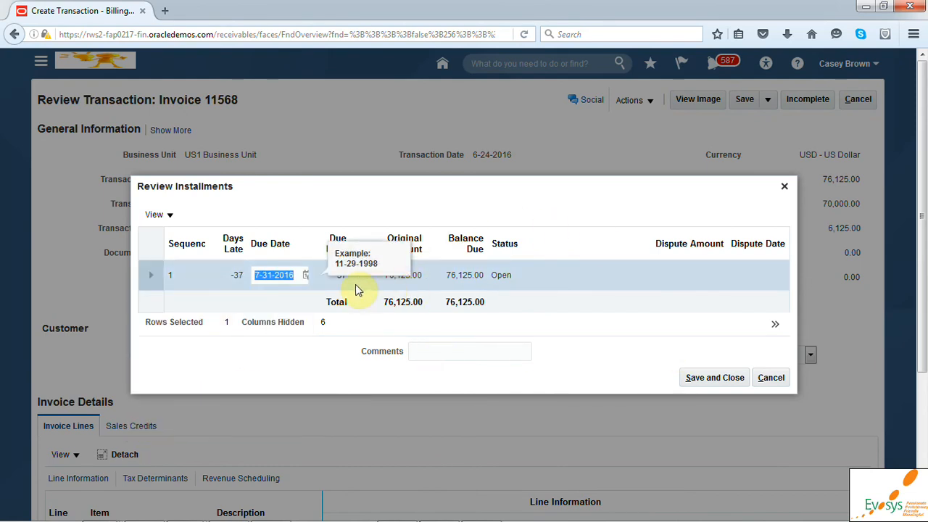
click(725, 378)
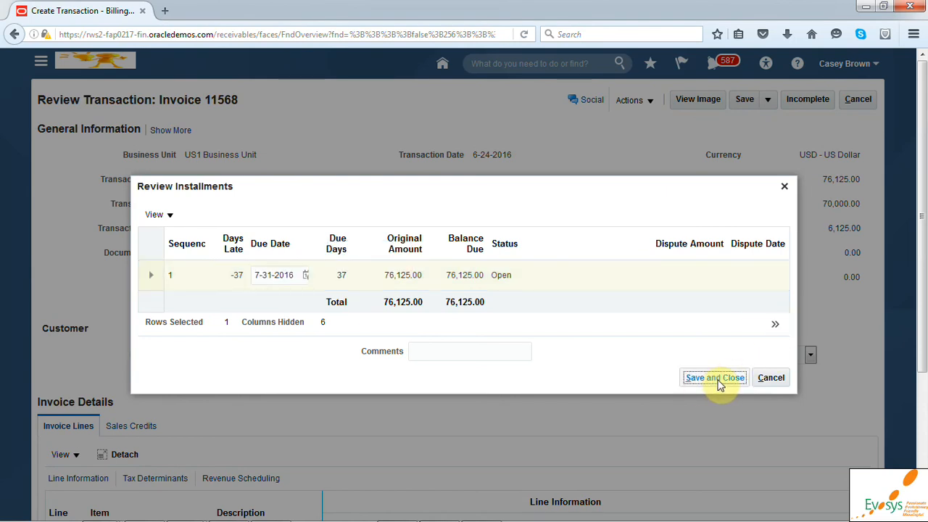
click(719, 380)
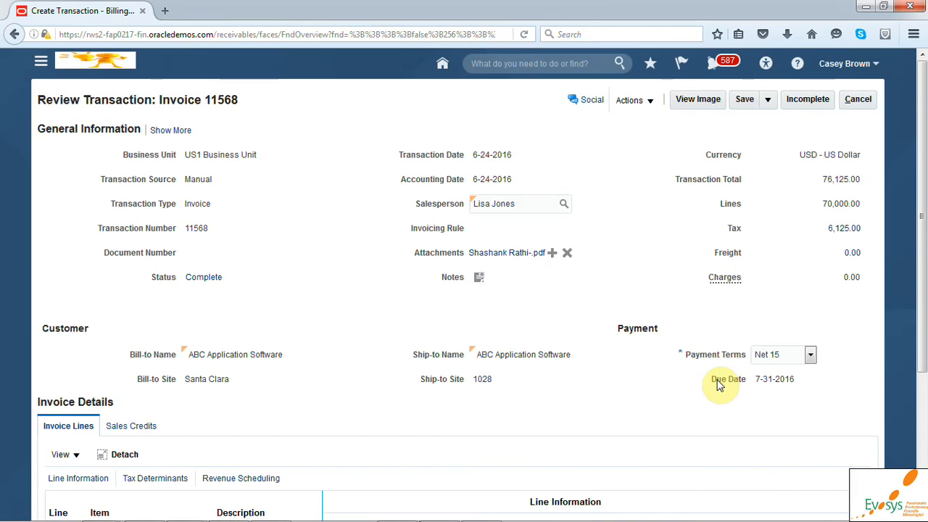
Check the updated due date and create draft accounting for the completed invoice with the Account in Draft action.
drag(756, 379, 776, 380)
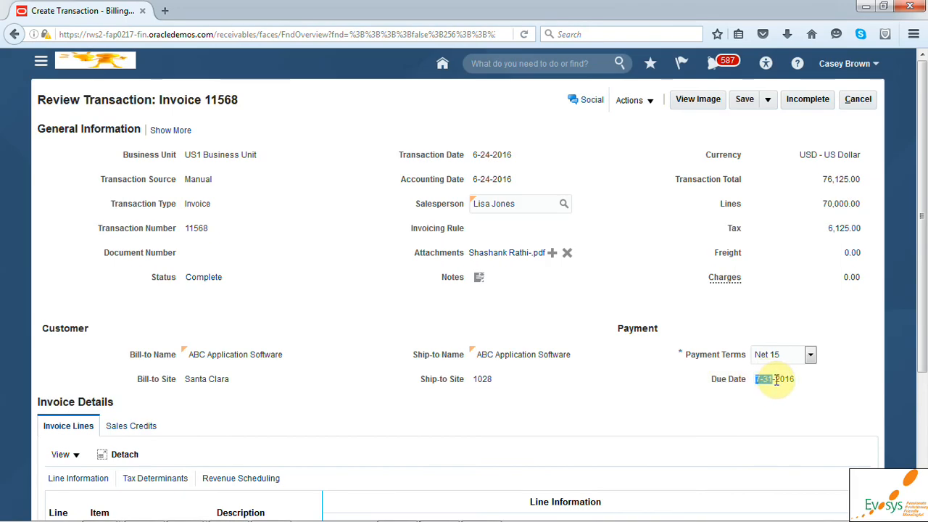
click(649, 105)
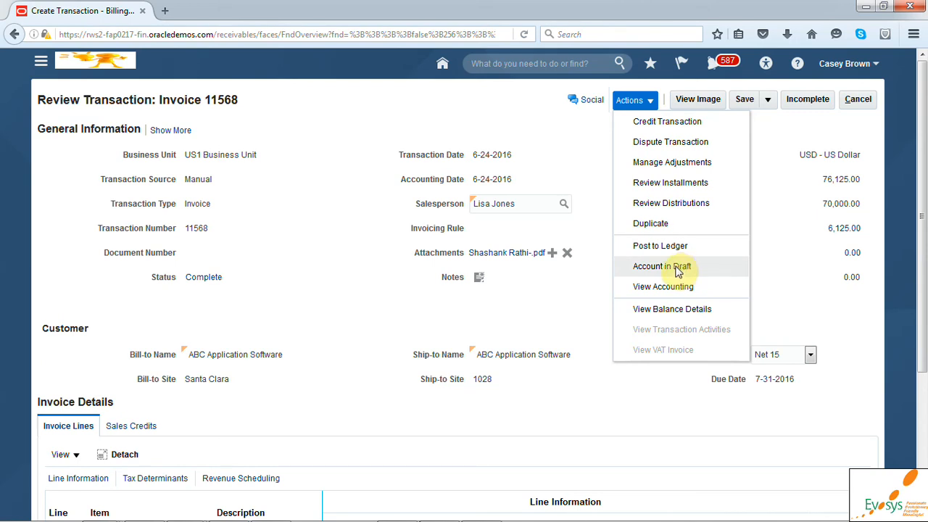
click(663, 267)
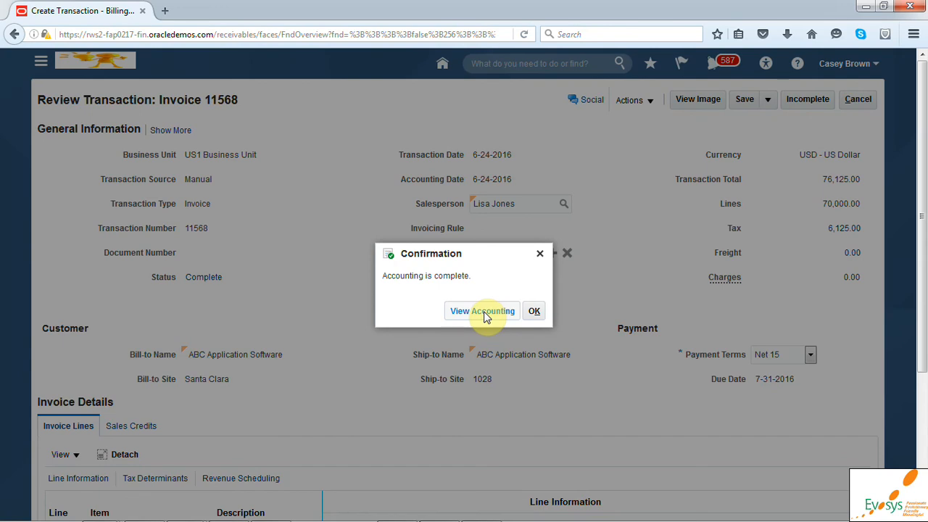
Review the invoice's draft accounting lines for the US Primary Ledger and return to the invoice.
click(484, 312)
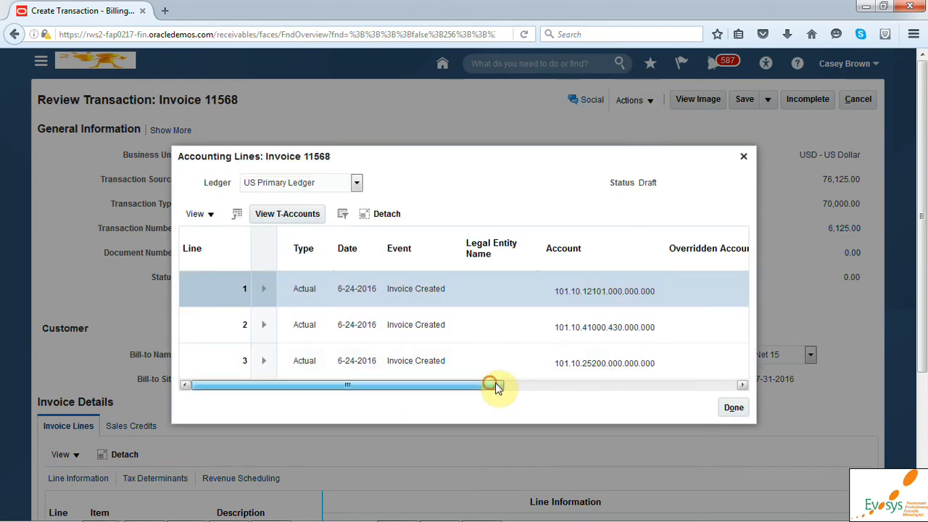
drag(498, 388, 509, 390)
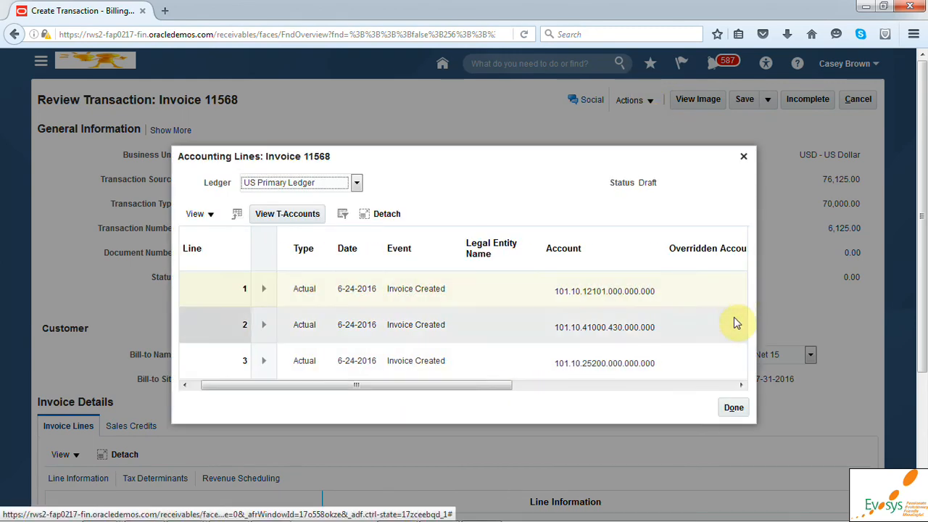
click(734, 408)
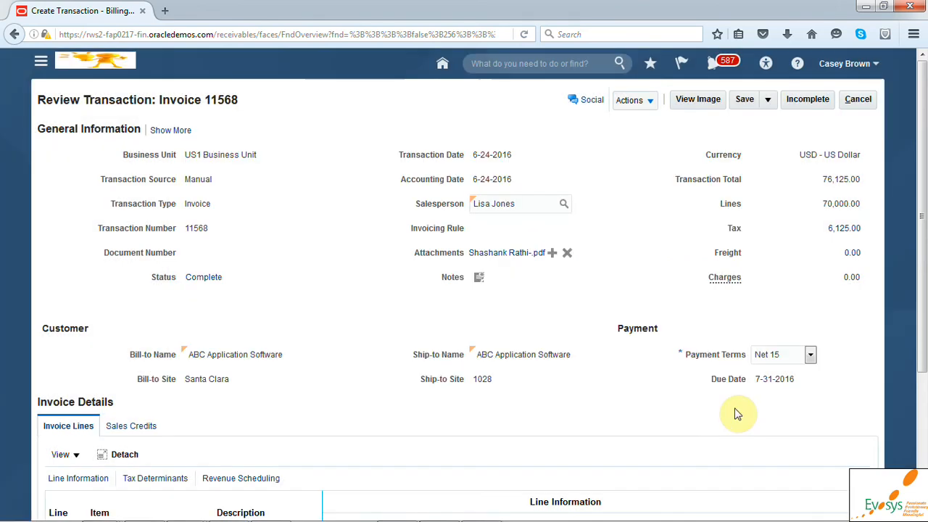